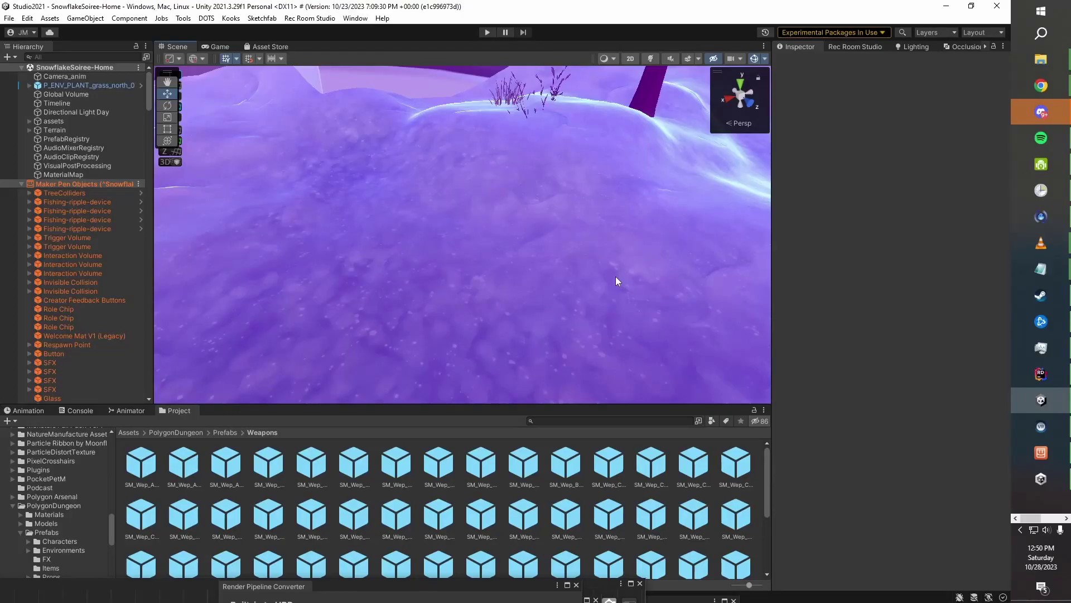
Create a new prefab named ChangeAbleWeapon in the Assets/_PROJECT folder.
{"action": "left_click", "coordinate": [127, 432]}
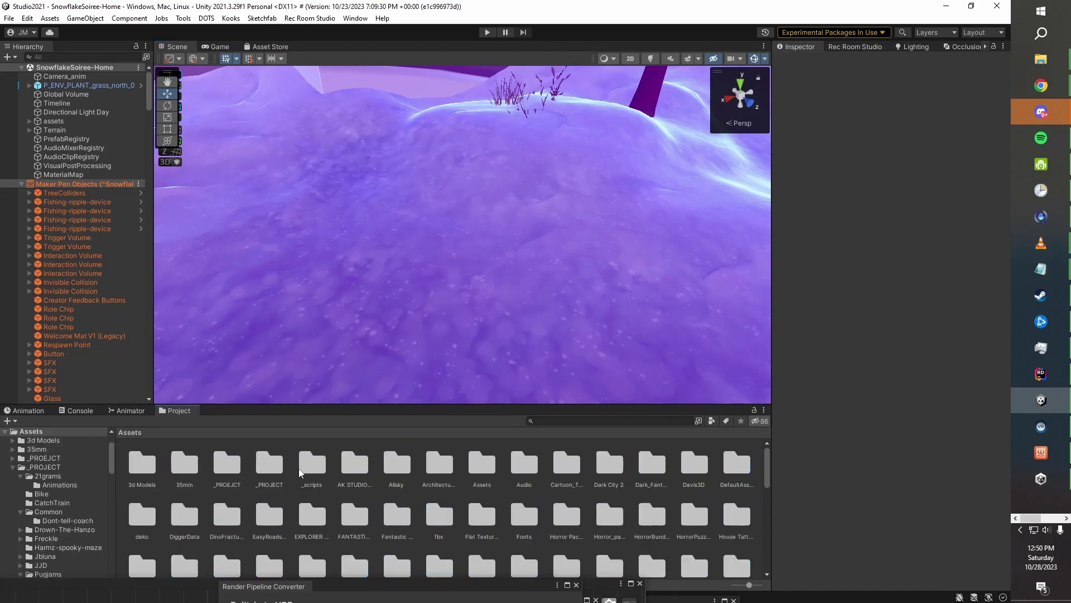
{"action": "left_click", "coordinate": [270, 469]}
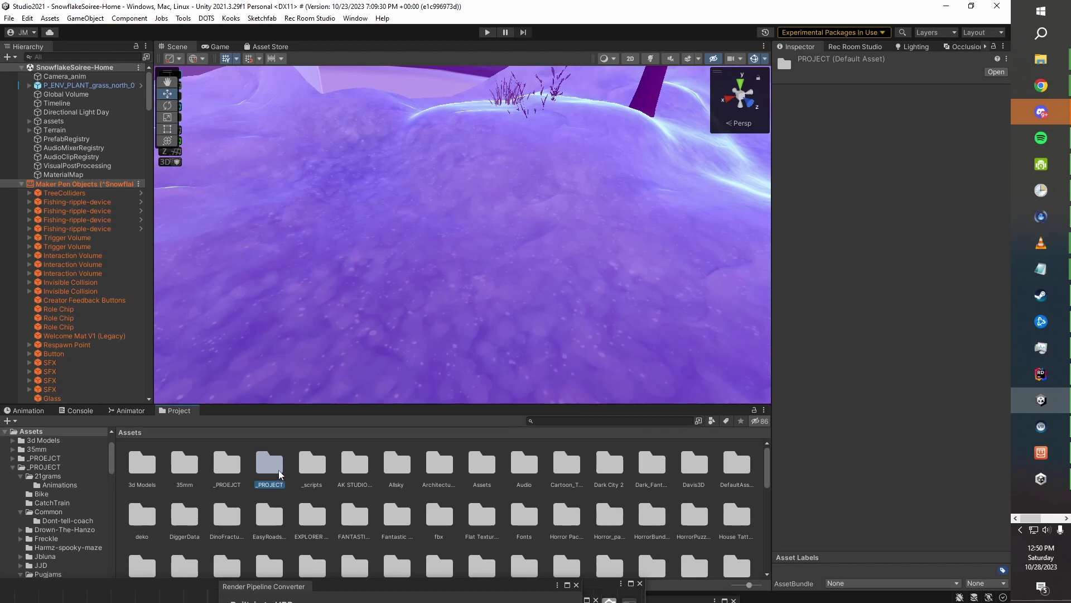
{"action": "double_click", "coordinate": [280, 474]}
{"action": "right_click", "coordinate": [227, 515]}
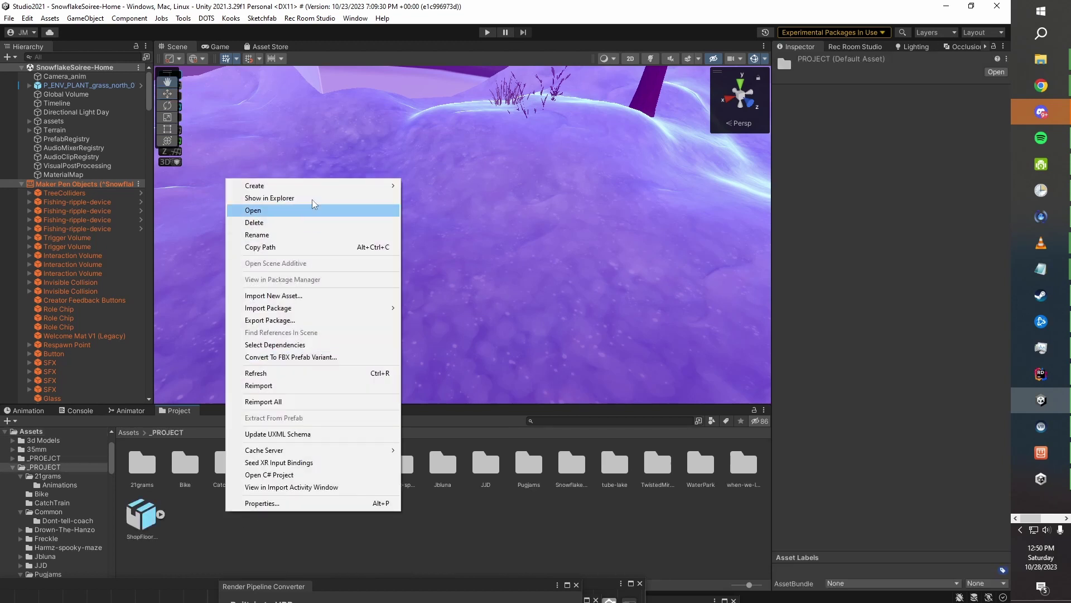
{"action": "mouse_move", "coordinate": [313, 186]}
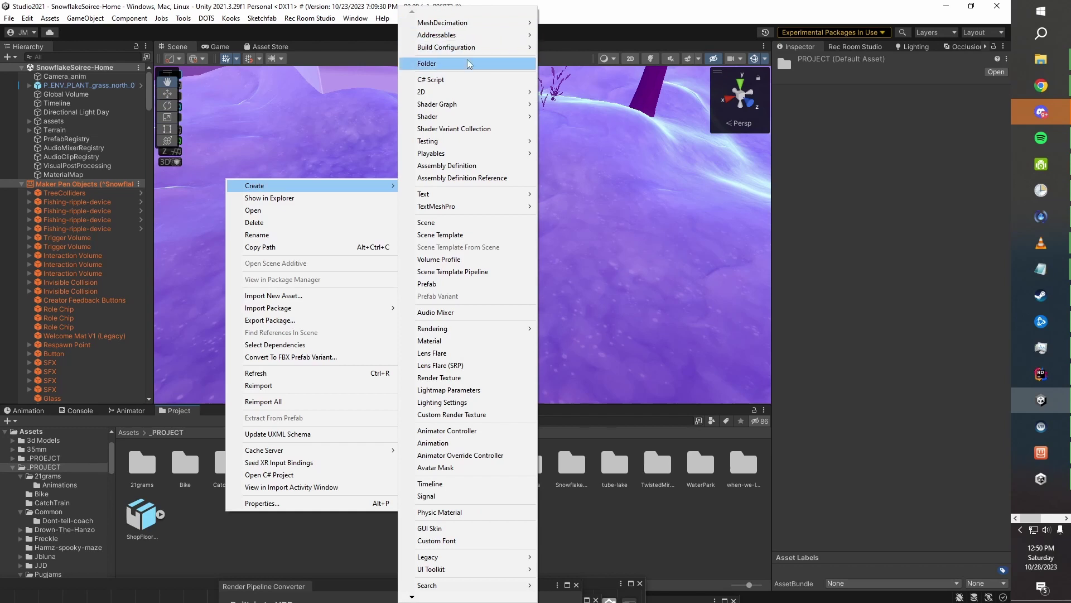
{"action": "left_click", "coordinate": [460, 285]}
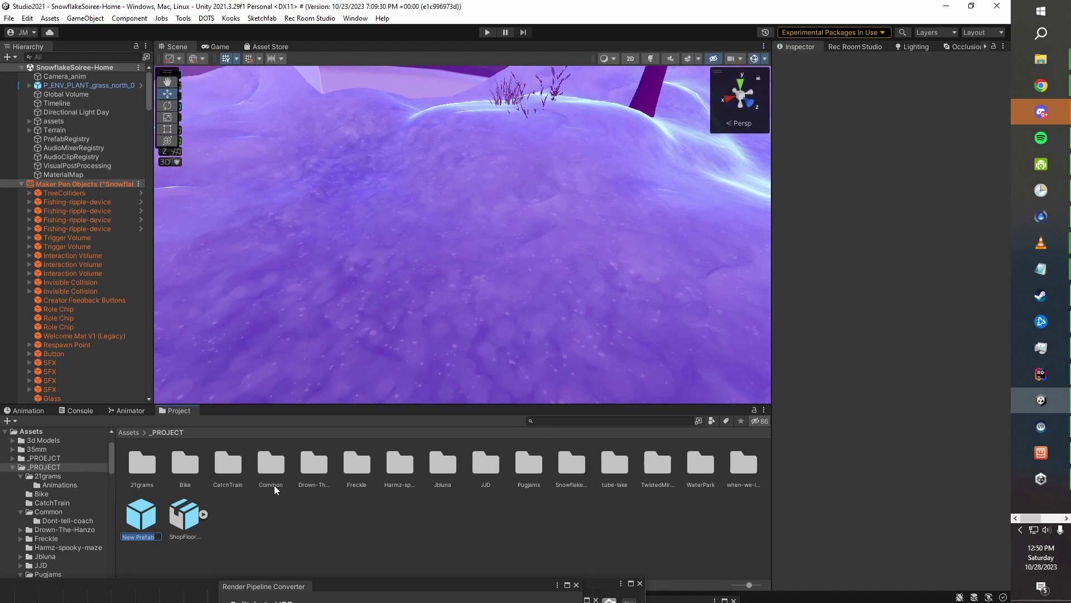
{"action": "type", "text": "ChangeAble"}
{"action": "type", "text": "Weapon"}
{"action": "left_click", "coordinate": [273, 485]}
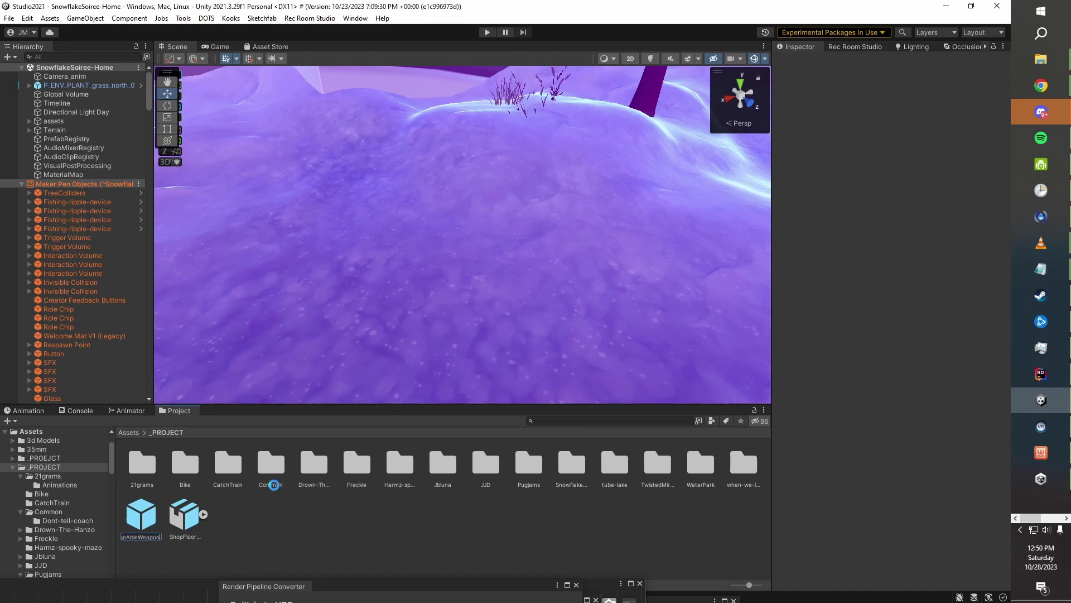
Open the ChangeAbleWeapon prefab for editing and go to the PolygonDungeon/Prefabs/Weapons asset folder.
{"action": "double_click", "coordinate": [141, 522]}
{"action": "right_click_drag", "start_coordinate": [401, 317], "coordinate": [414, 289]}
{"action": "scroll", "coordinate": [67, 519], "scroll_direction": "down", "scroll_amount": 15}
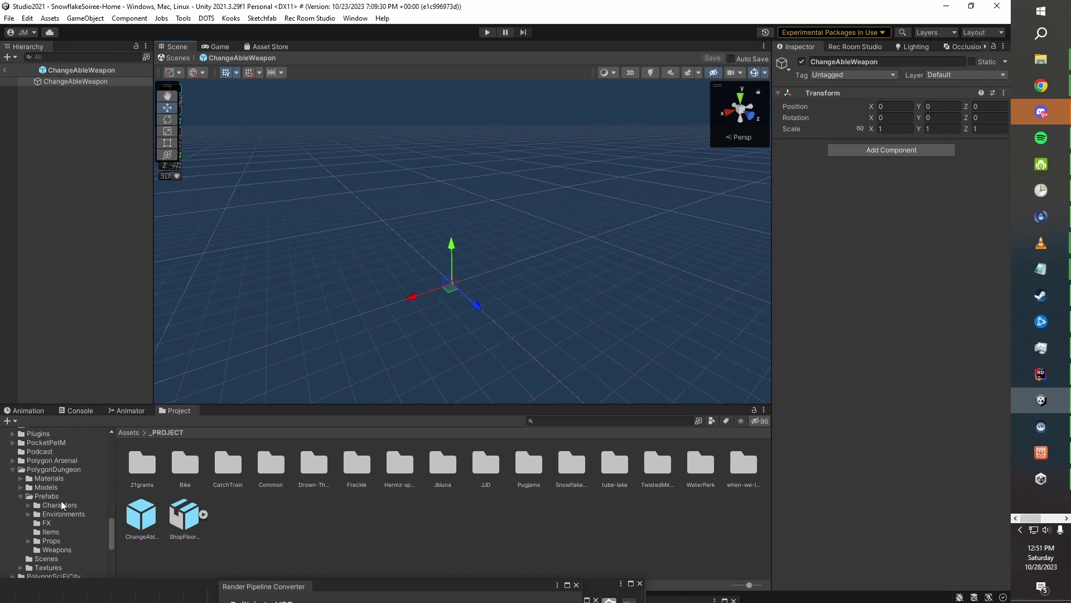
{"action": "left_click", "coordinate": [46, 496]}
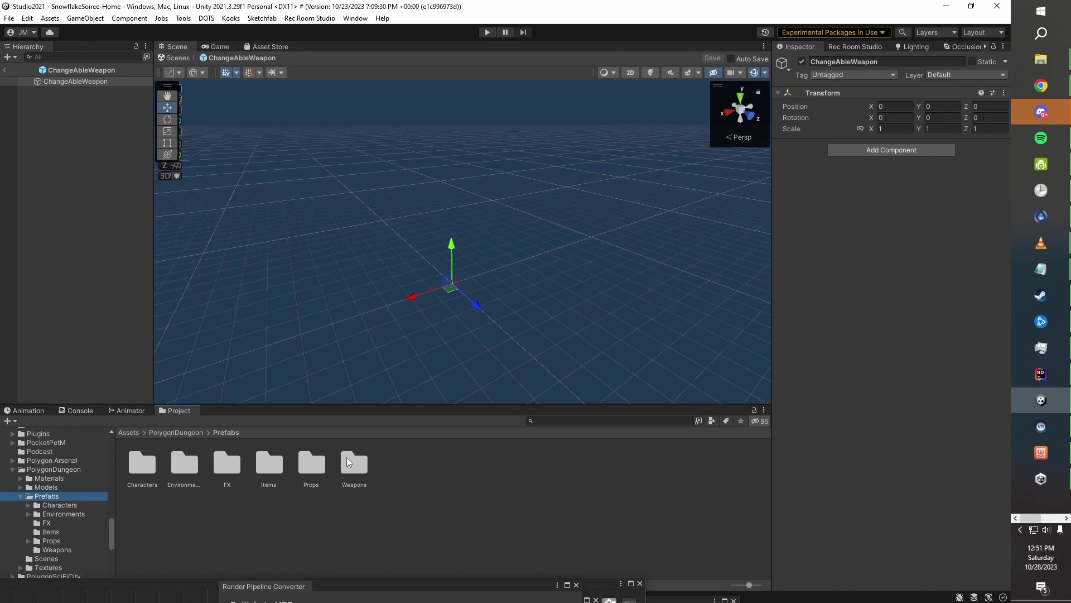
{"action": "double_click", "coordinate": [347, 460]}
Place the SM_Wep_Axe_01 and SM_Wep_Axe_Nature_01 prefabs side by side inside the ChangeAbleWeapon prefab.
{"action": "left_click", "coordinate": [143, 472]}
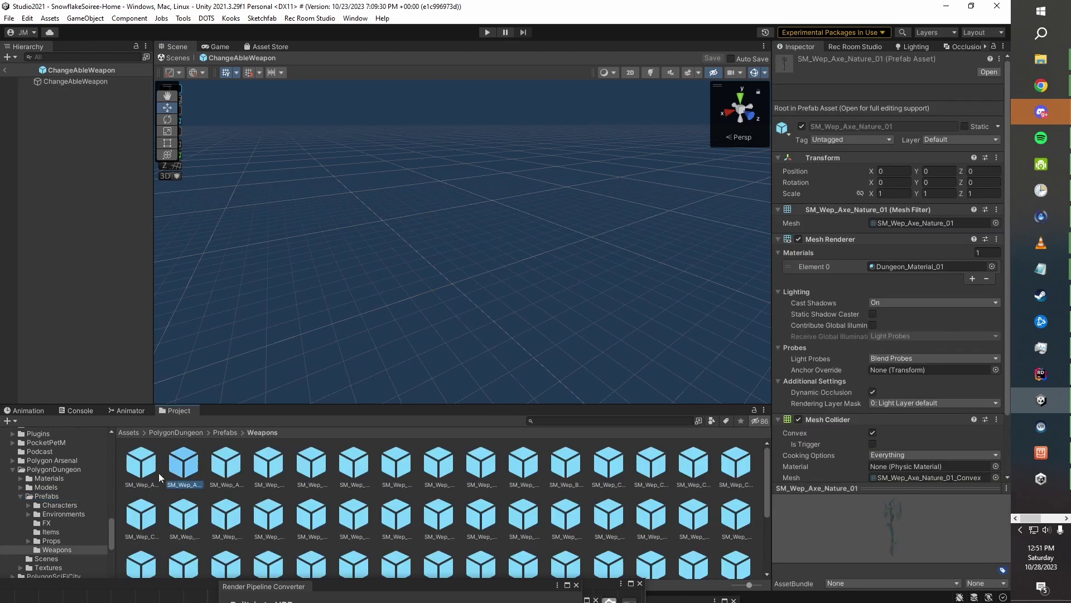
{"action": "left_click", "coordinate": [157, 473]}
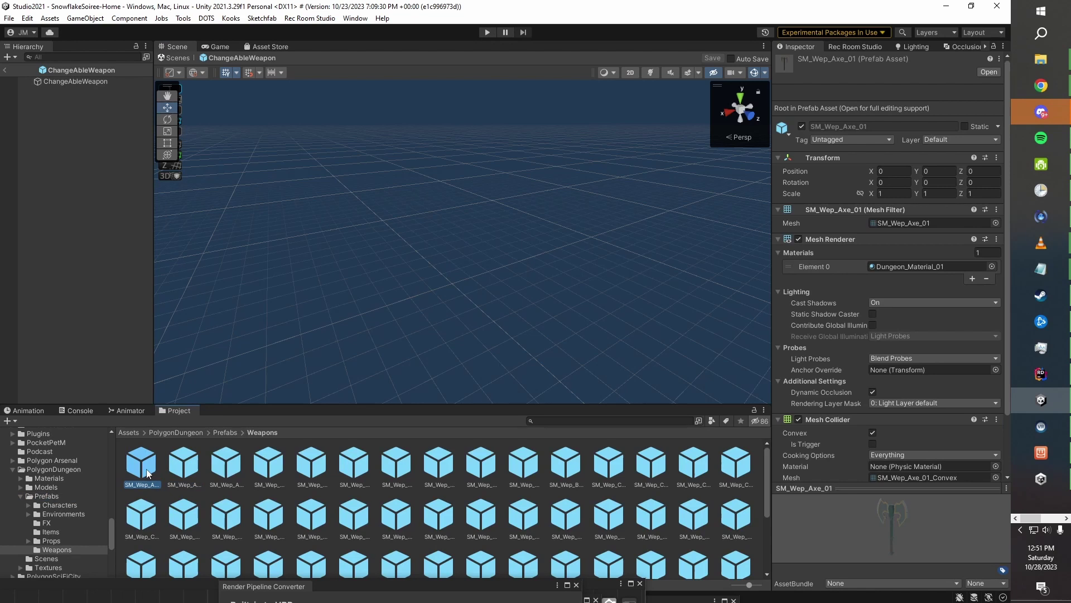
{"action": "left_click_drag", "start_coordinate": [147, 473], "coordinate": [437, 271]}
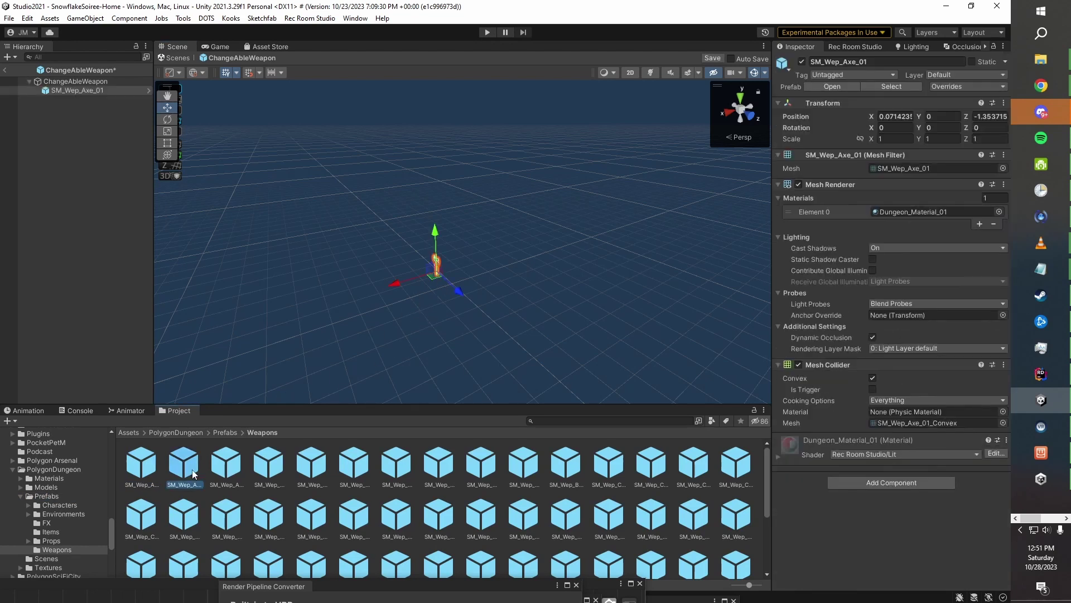
{"action": "left_click_drag", "start_coordinate": [194, 474], "coordinate": [494, 281]}
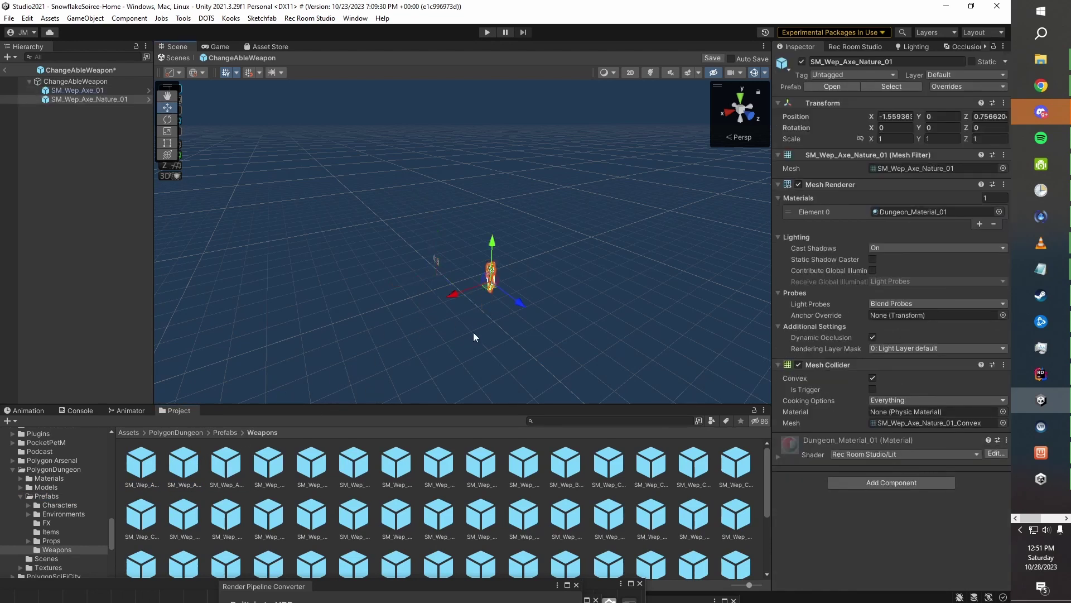
Set the X and Z position of SM_Wep_Axe_01 to 0 so it sits at the prefab's origin.
{"action": "right_click_drag", "start_coordinate": [473, 333], "coordinate": [642, 253]}
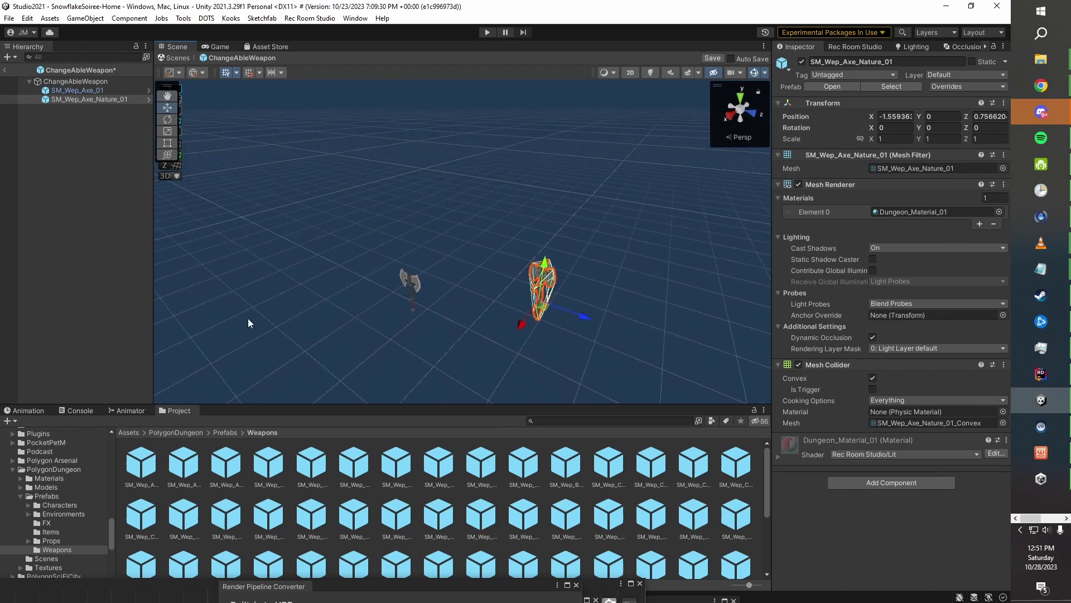
{"action": "left_click", "coordinate": [76, 90]}
{"action": "left_click", "coordinate": [896, 116]}
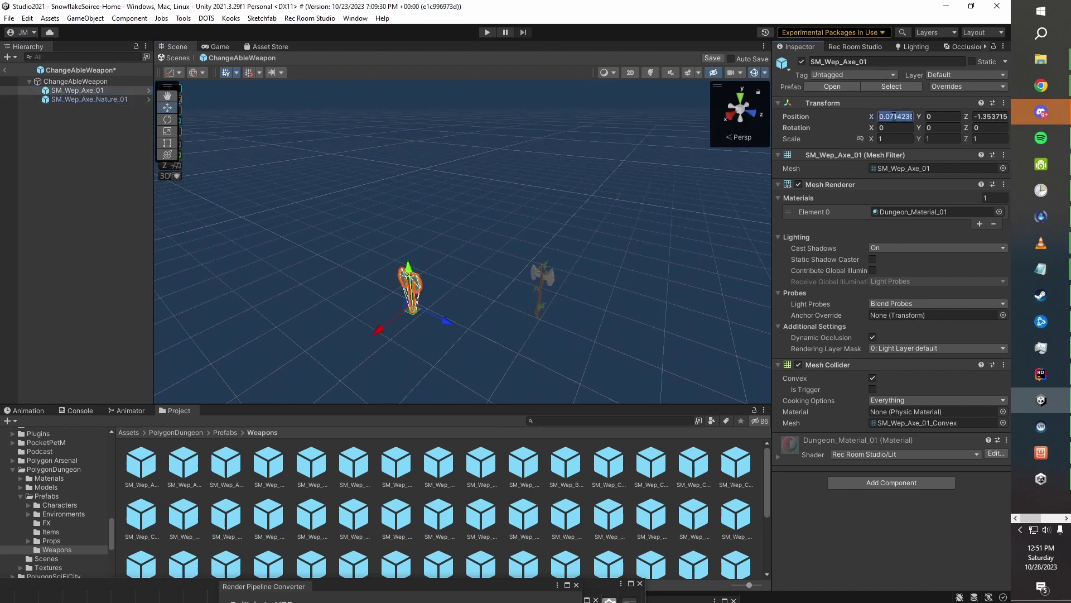
{"action": "type", "text": "0"}
{"action": "key", "text": "Tab"}
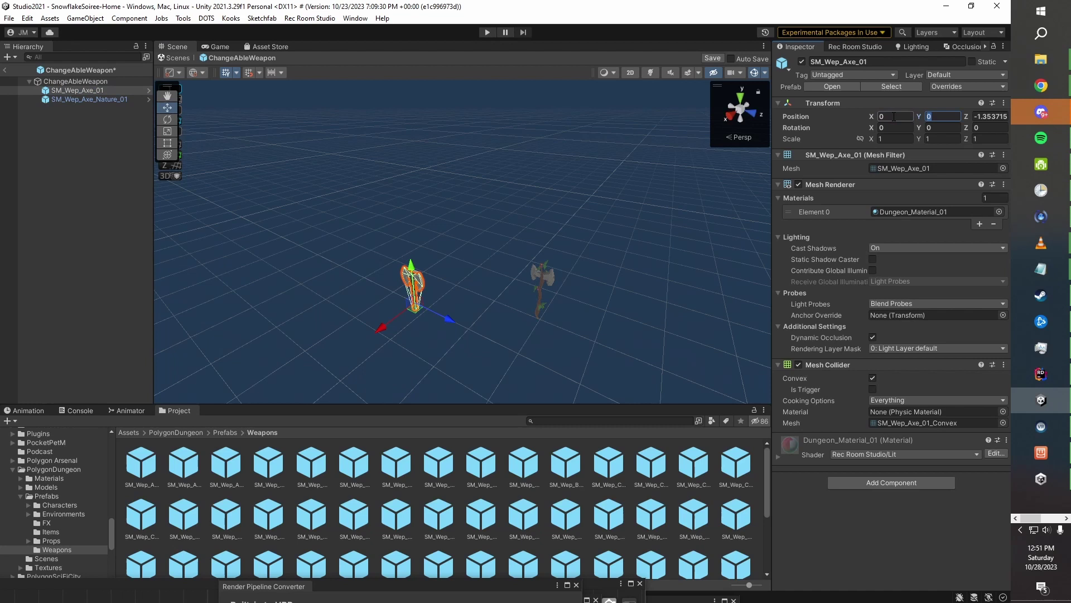
{"action": "key", "text": "Tab"}
{"action": "type", "text": "0"}
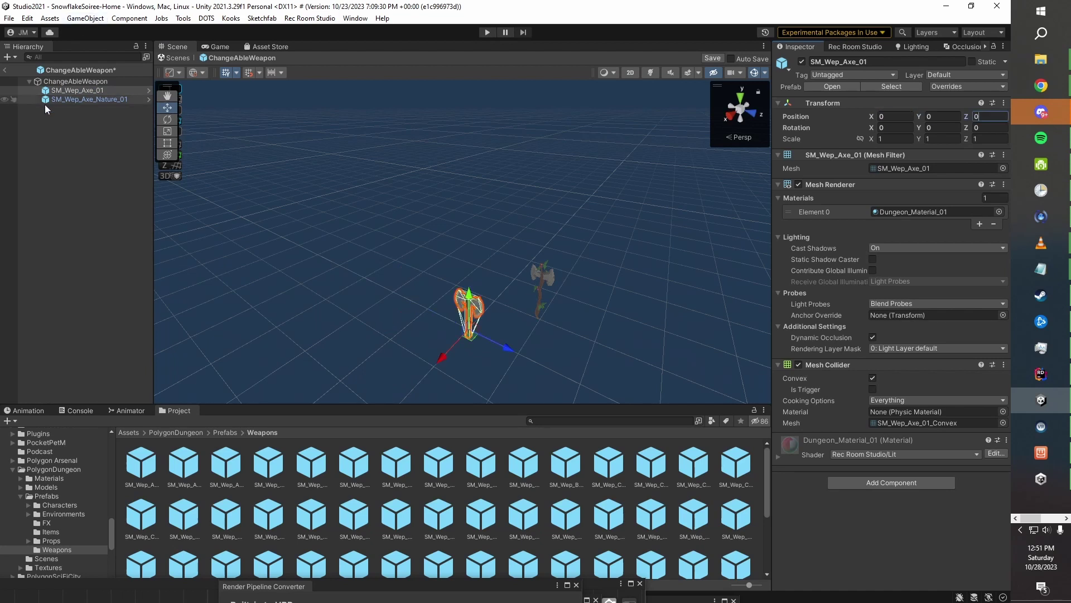
Set the X and Z position of SM_Wep_Axe_Nature_01 to 0 so it overlaps the first axe.
{"action": "left_click", "coordinate": [58, 99]}
{"action": "left_click", "coordinate": [893, 116]}
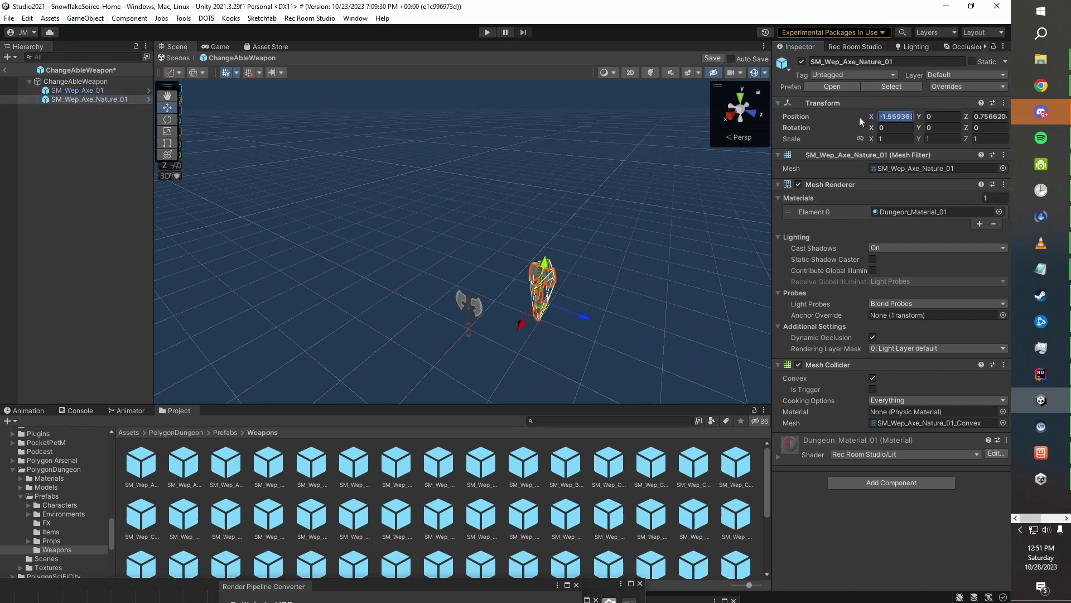
{"action": "type", "text": "0"}
{"action": "key", "text": "Tab"}
{"action": "key", "text": "Tab"}
{"action": "type", "text": "0"}
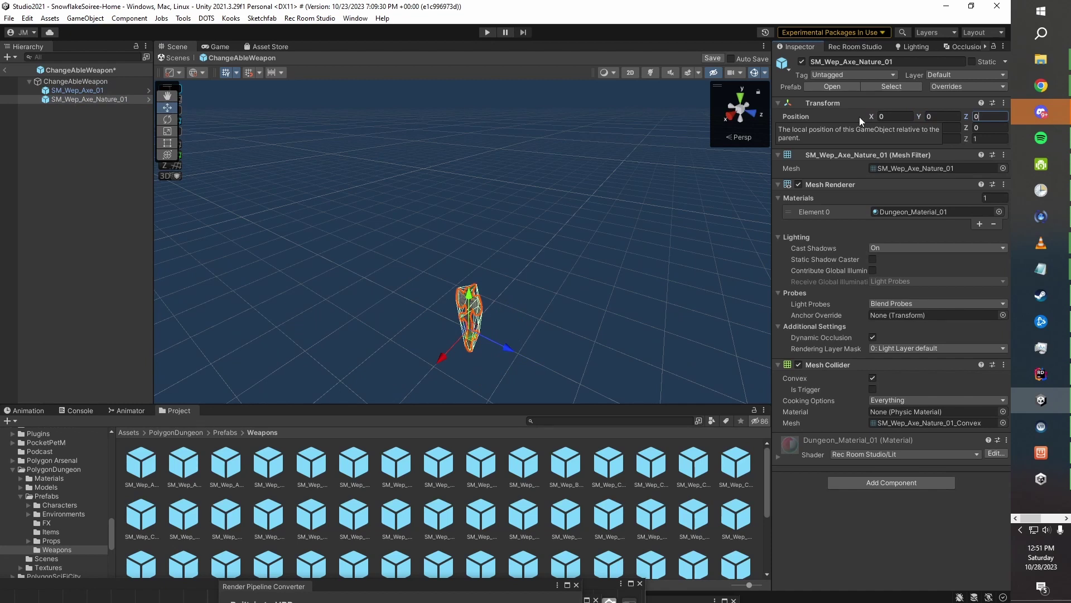
Examine the two overlapping axes up close, selecting each in turn to compare their shape and alignment.
{"action": "left_click", "coordinate": [559, 259]}
{"action": "key", "text": "w"}
{"action": "right_click_drag", "start_coordinate": [559, 259], "coordinate": [550, 229]}
{"action": "scroll", "coordinate": [491, 260], "scroll_direction": "down", "scroll_amount": 6}
{"action": "left_click", "coordinate": [483, 255]}
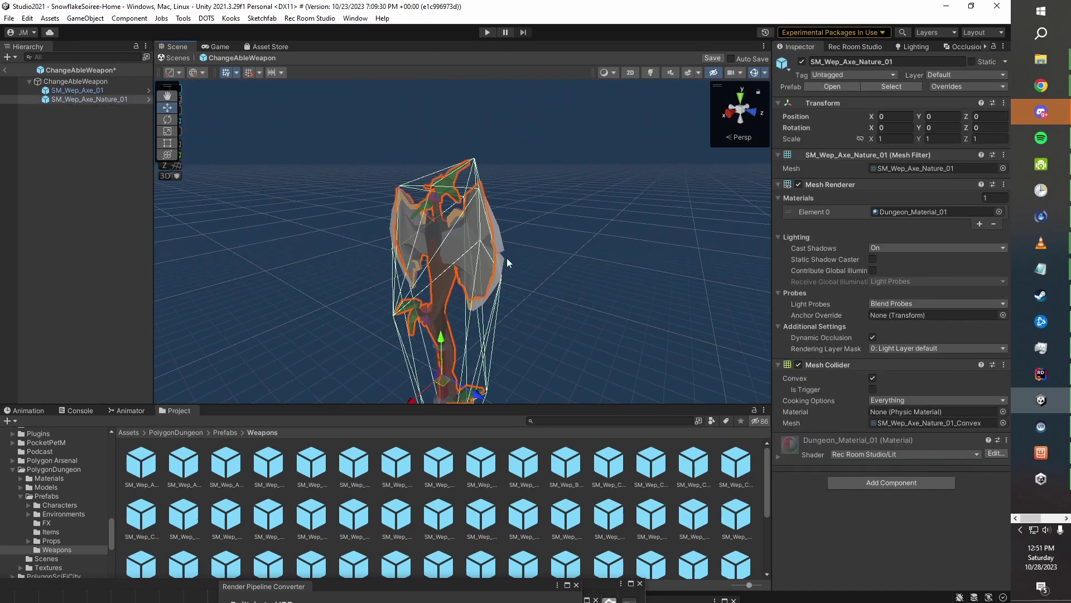
{"action": "left_click", "coordinate": [502, 249]}
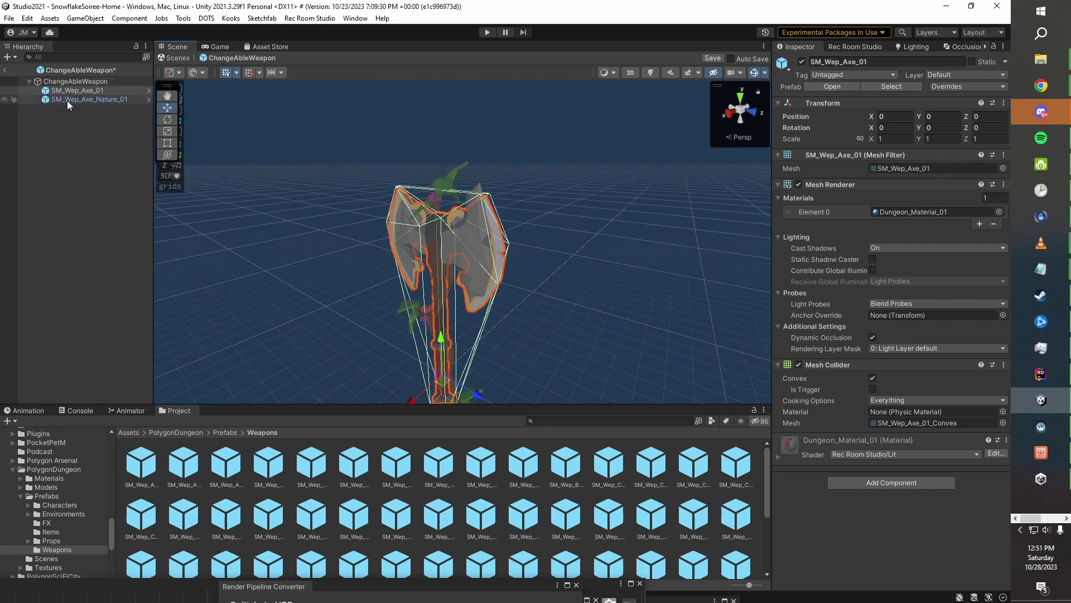
{"action": "right_click_drag", "start_coordinate": [574, 249], "coordinate": [570, 296]}
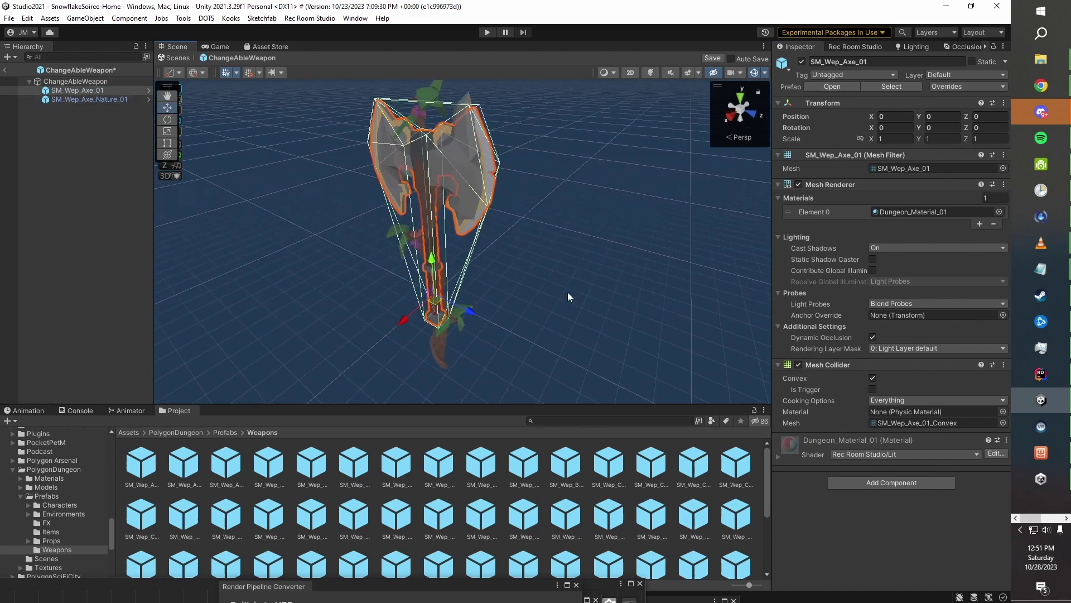
{"action": "left_click", "coordinate": [427, 347]}
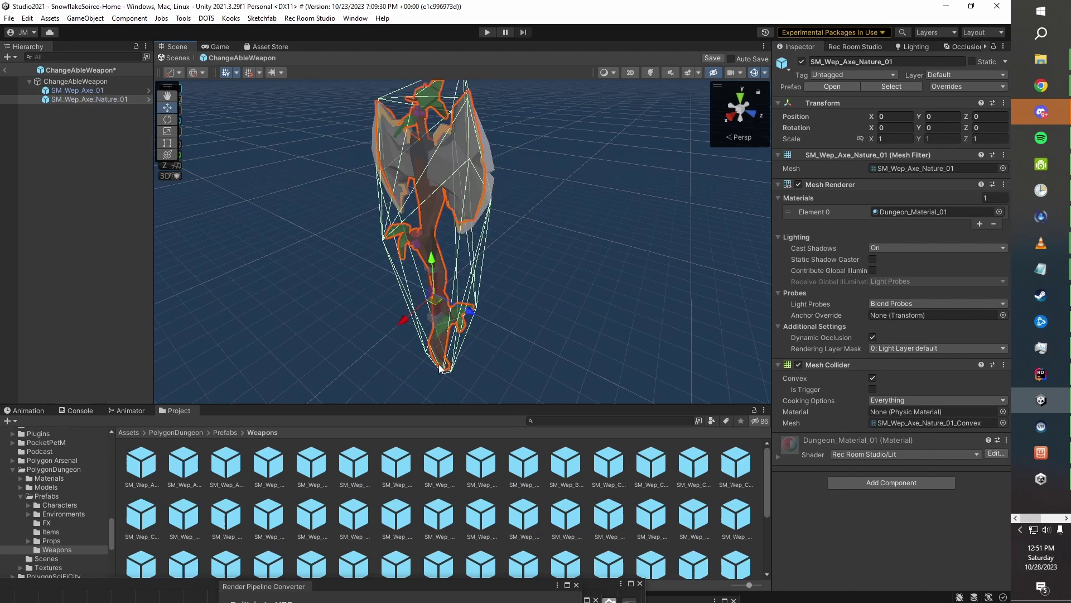
{"action": "left_click", "coordinate": [571, 315]}
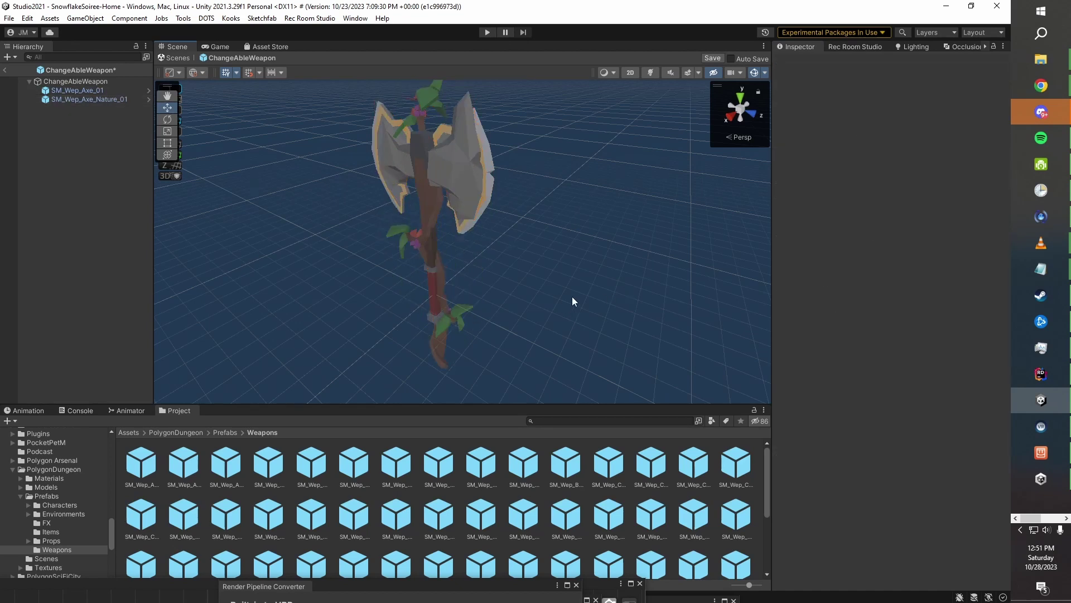
{"action": "right_click_drag", "start_coordinate": [572, 298], "coordinate": [569, 283]}
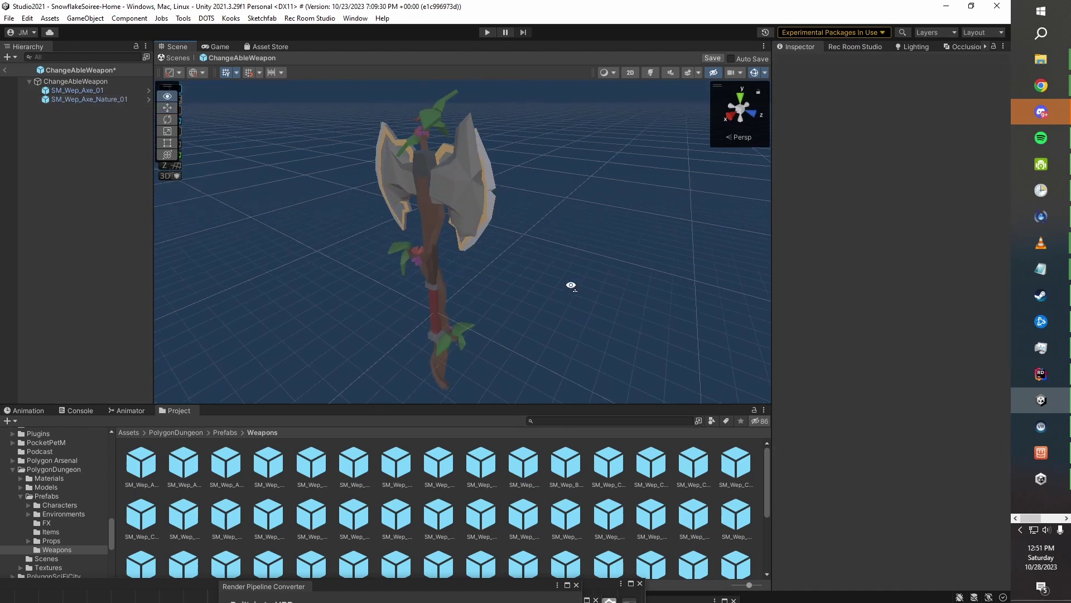
{"action": "scroll", "coordinate": [570, 283], "scroll_direction": "down", "scroll_amount": 3}
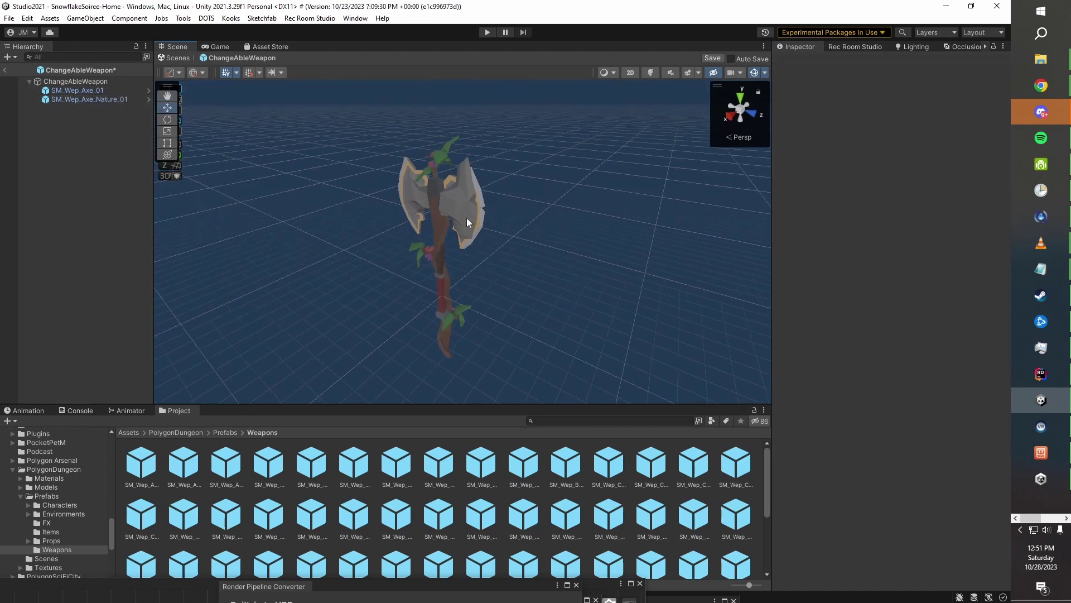
{"action": "left_click", "coordinate": [75, 98]}
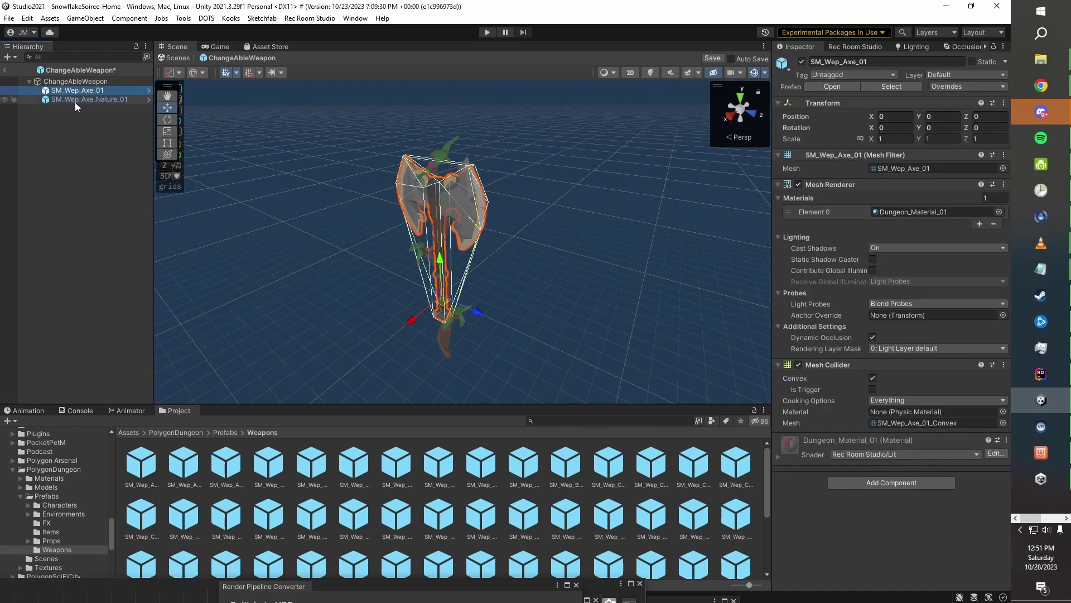
{"action": "left_click", "coordinate": [557, 235]}
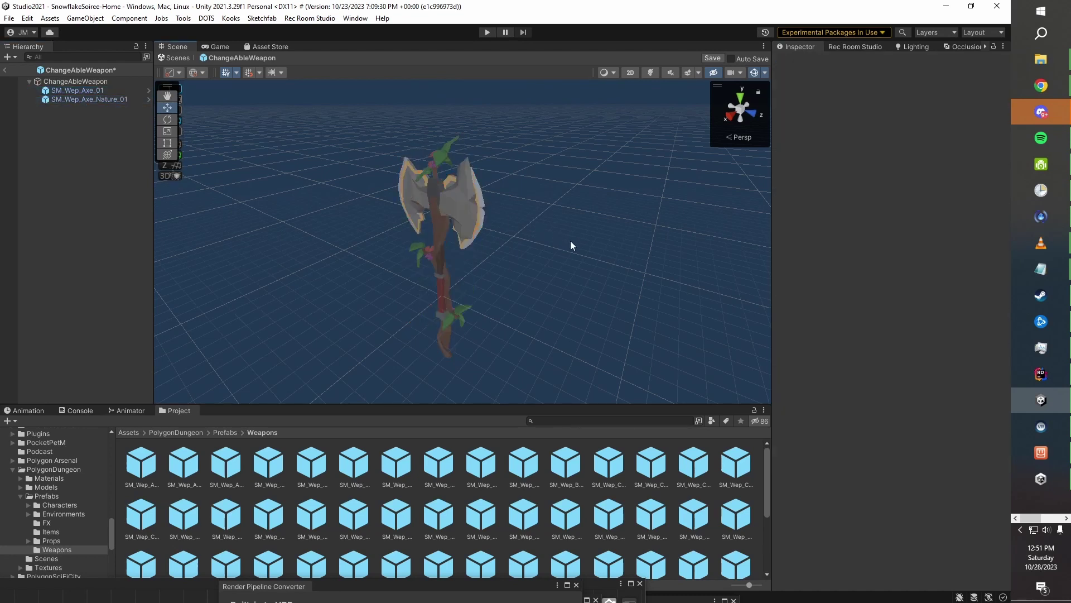
{"action": "left_click", "coordinate": [102, 94]}
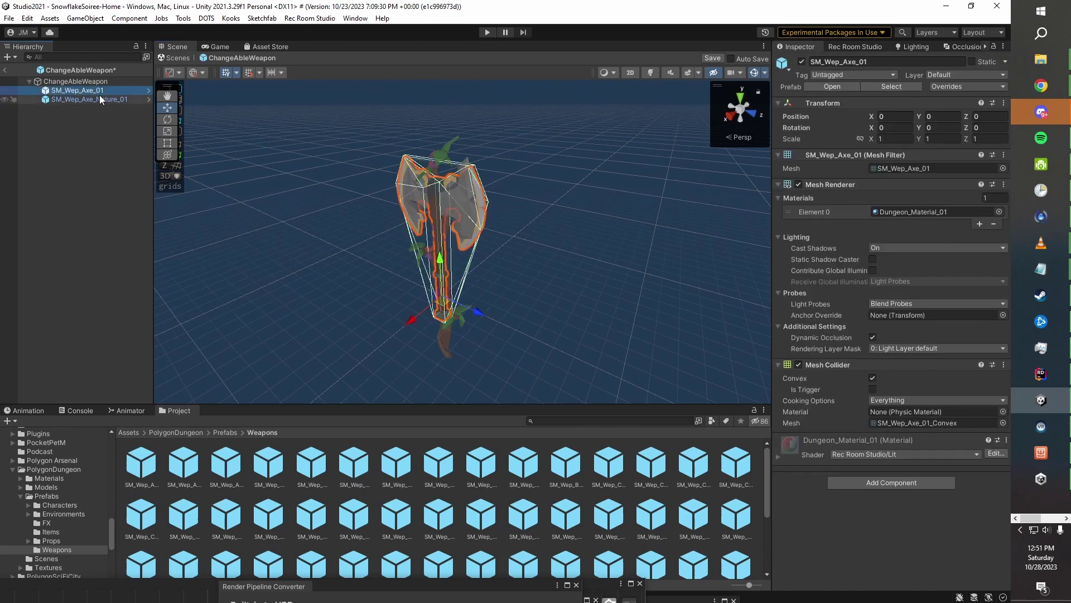
Deactivate the SM_Wep_Axe_Nature_01 object so only the plain axe is shown, and clear the selection.
{"action": "left_click", "coordinate": [98, 99]}
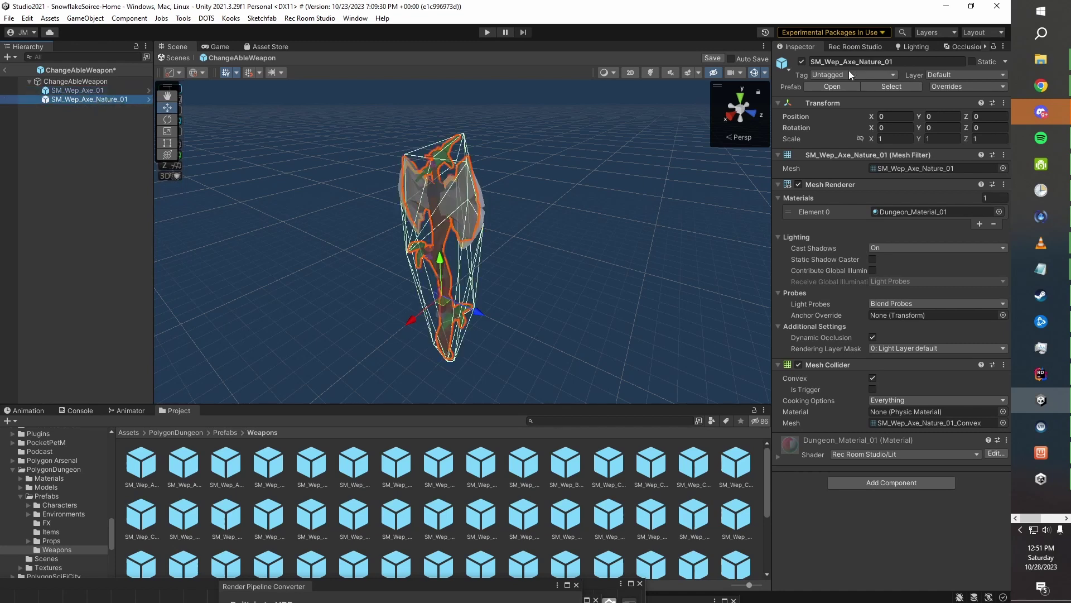
{"action": "left_click", "coordinate": [802, 62]}
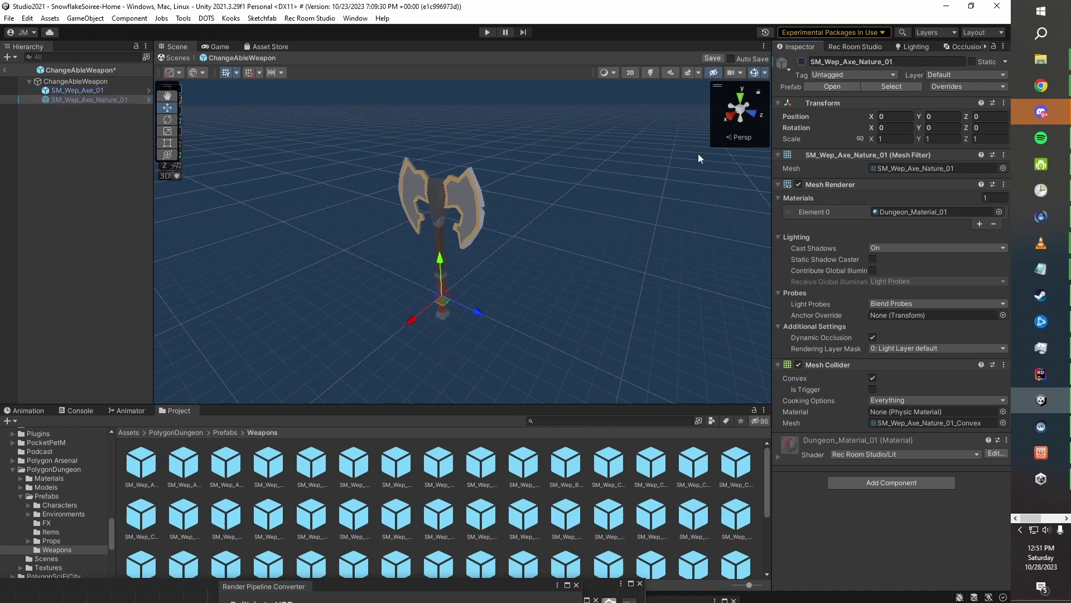
{"action": "left_click", "coordinate": [638, 189]}
Add a Rec Room Object component to the ChangeAbleWeapon root object.
{"action": "right_click_drag", "start_coordinate": [597, 222], "coordinate": [593, 215]}
{"action": "key", "text": "w"}
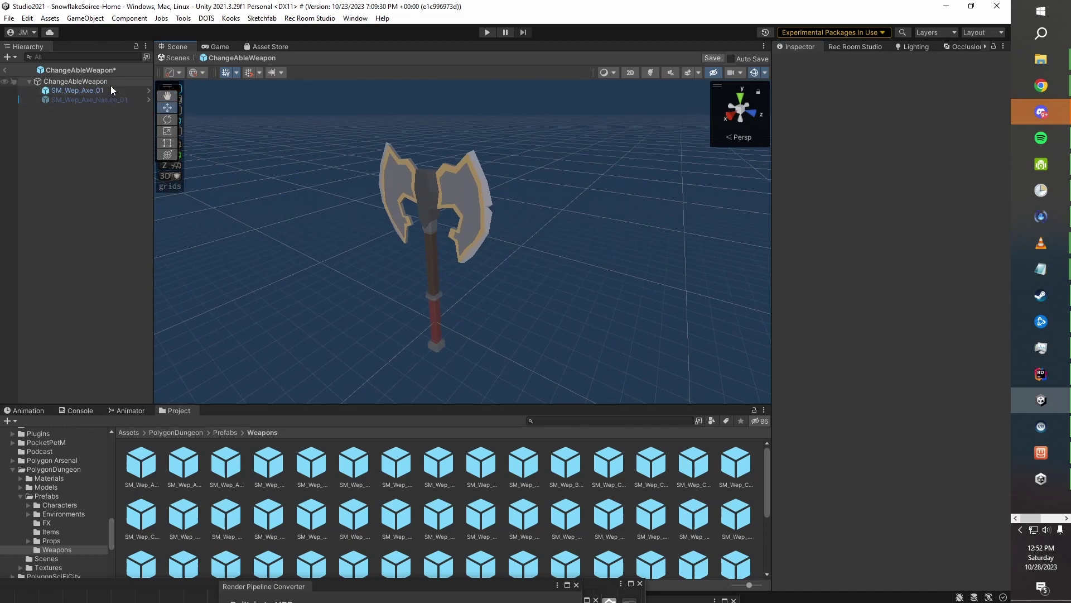
{"action": "right_click_drag", "start_coordinate": [325, 146], "coordinate": [318, 150]}
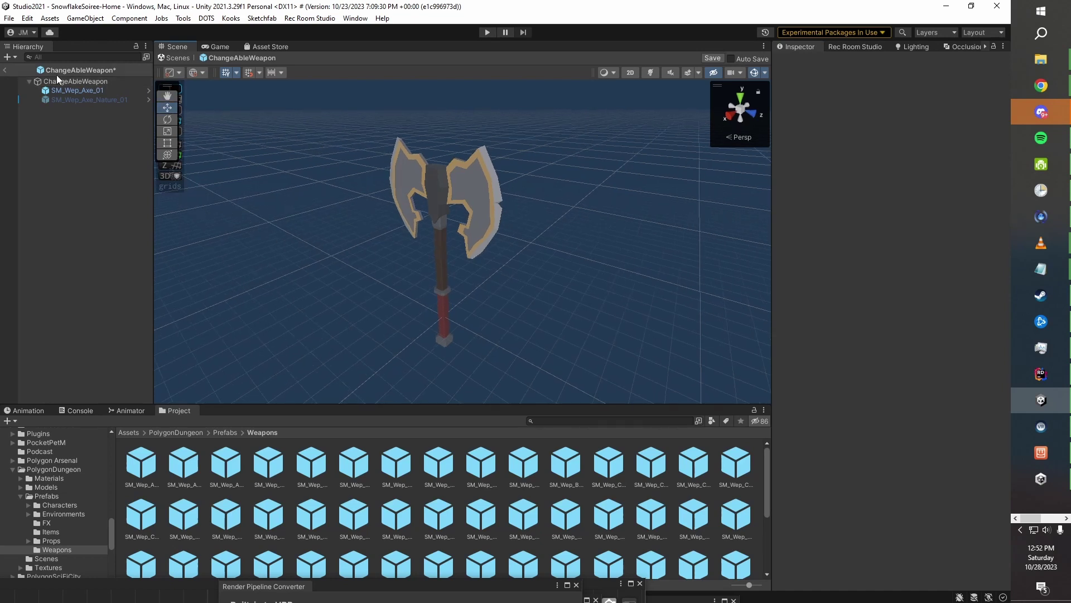
{"action": "left_click", "coordinate": [75, 83]}
{"action": "left_click", "coordinate": [856, 149]}
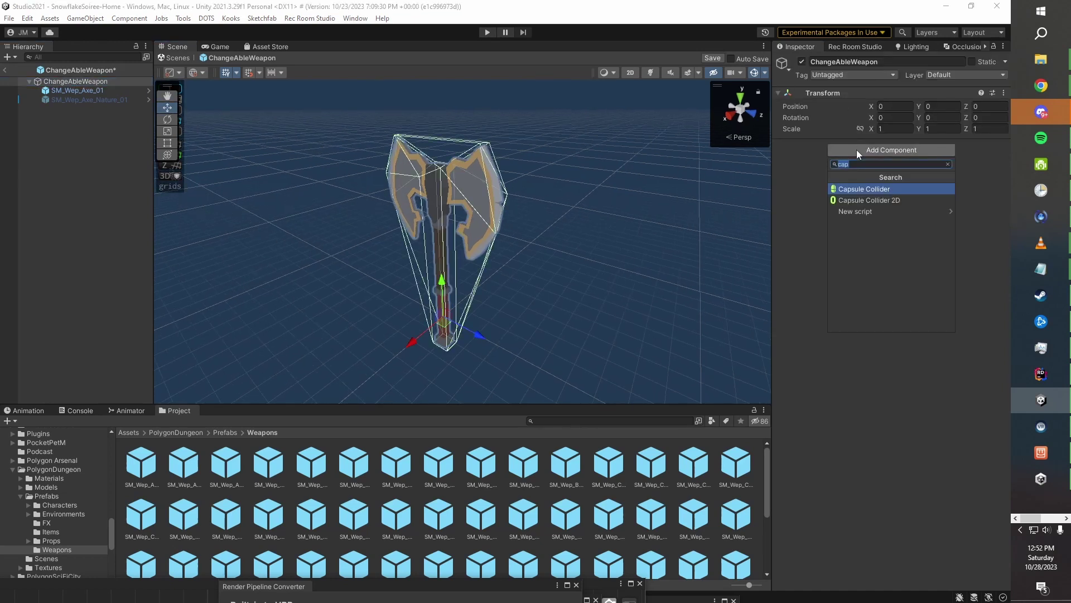
{"action": "type", "text": "rec"}
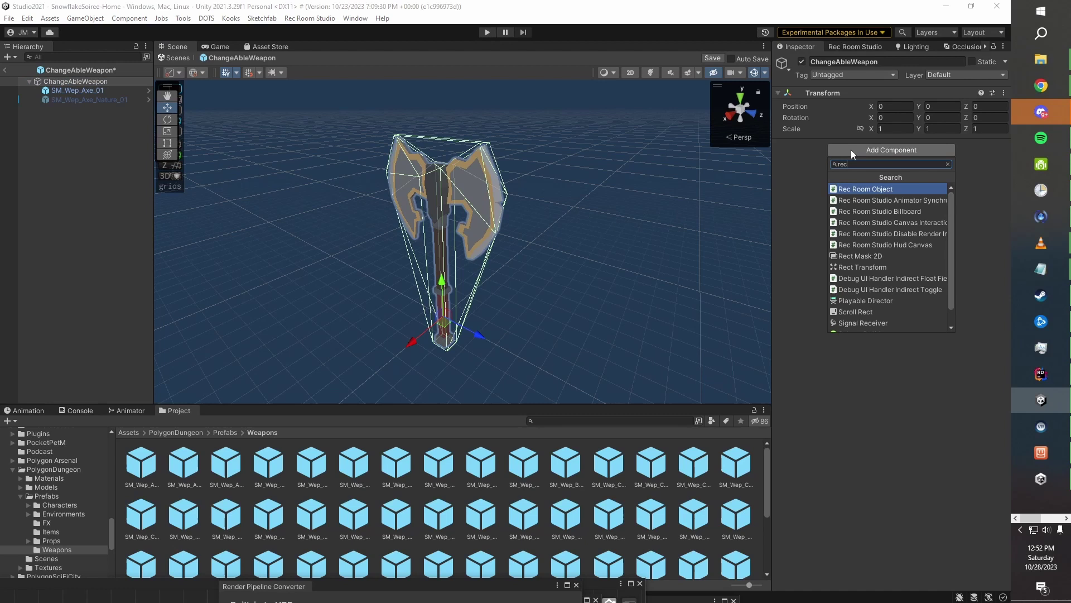
{"action": "key", "text": "Return"}
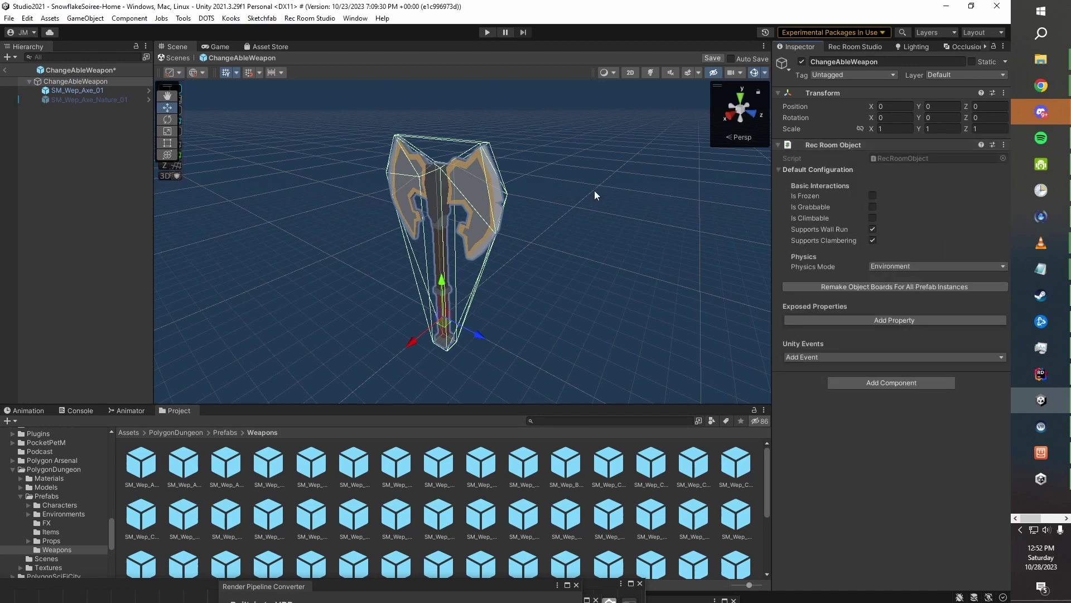
Add a parameterless UnityEvent() to the Rec Room Object of ChangeAbleWeapon and name it Normal.
{"action": "right_click_drag", "start_coordinate": [594, 190], "coordinate": [592, 183]}
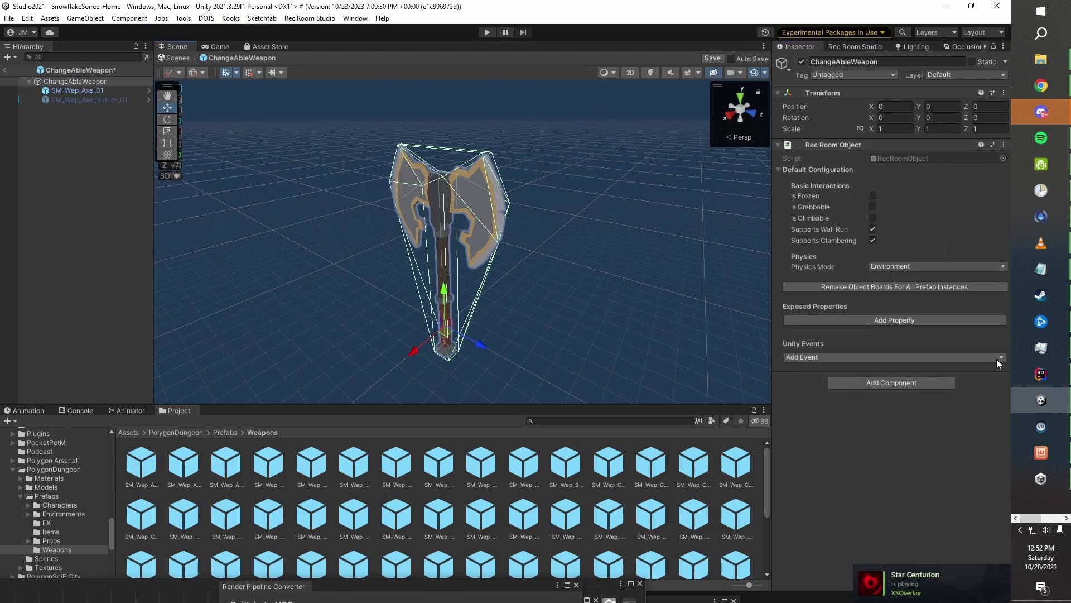
{"action": "left_click", "coordinate": [998, 361]}
{"action": "left_click", "coordinate": [961, 338]}
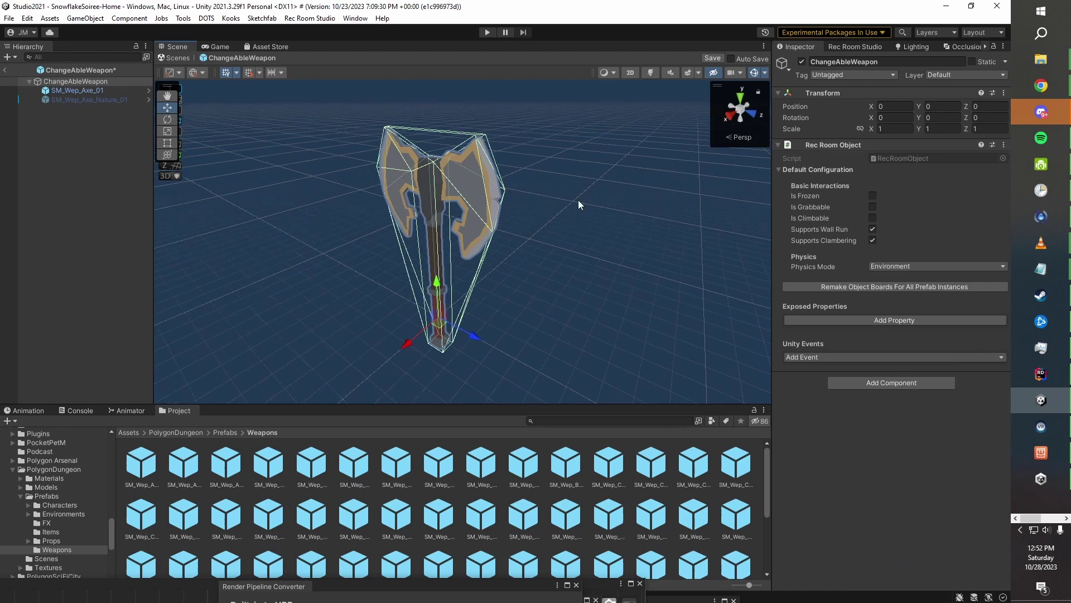
{"action": "left_click", "coordinate": [848, 358]}
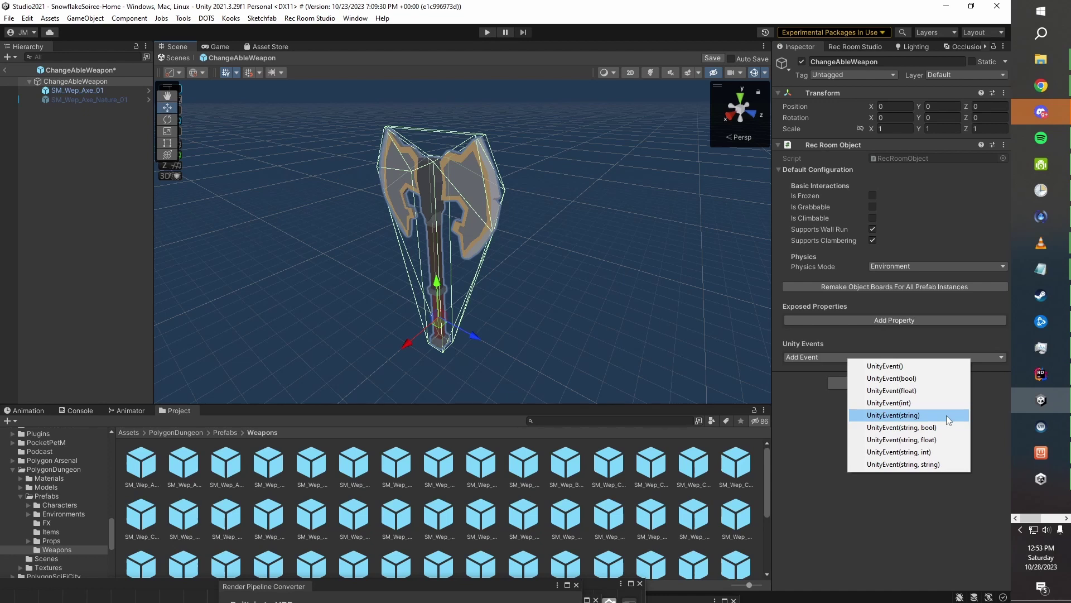
{"action": "left_click", "coordinate": [943, 367]}
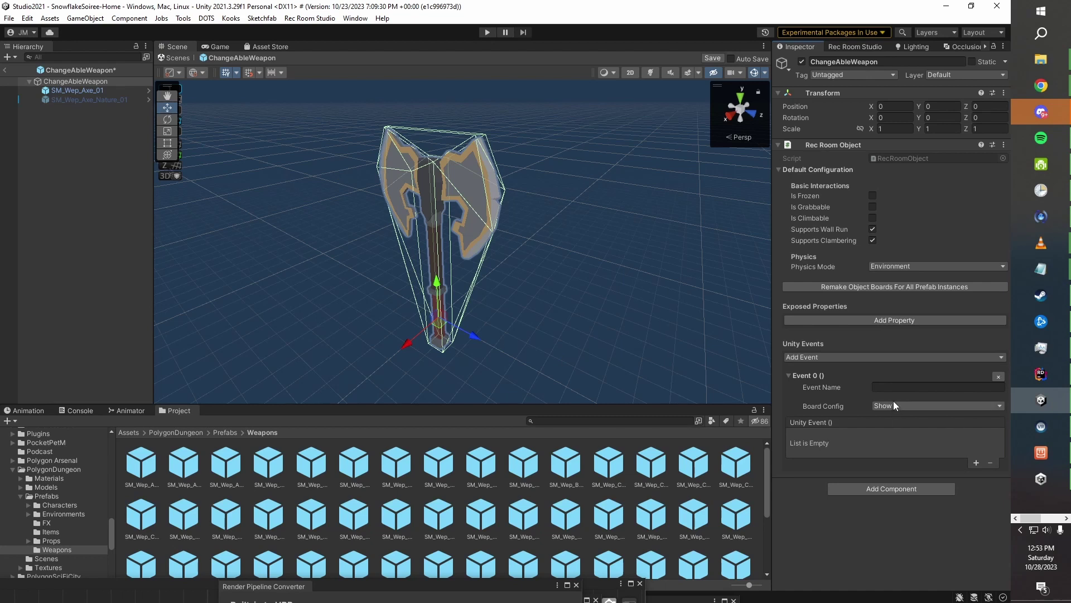
{"action": "left_click", "coordinate": [901, 387]}
{"action": "type", "text": "Normal"}
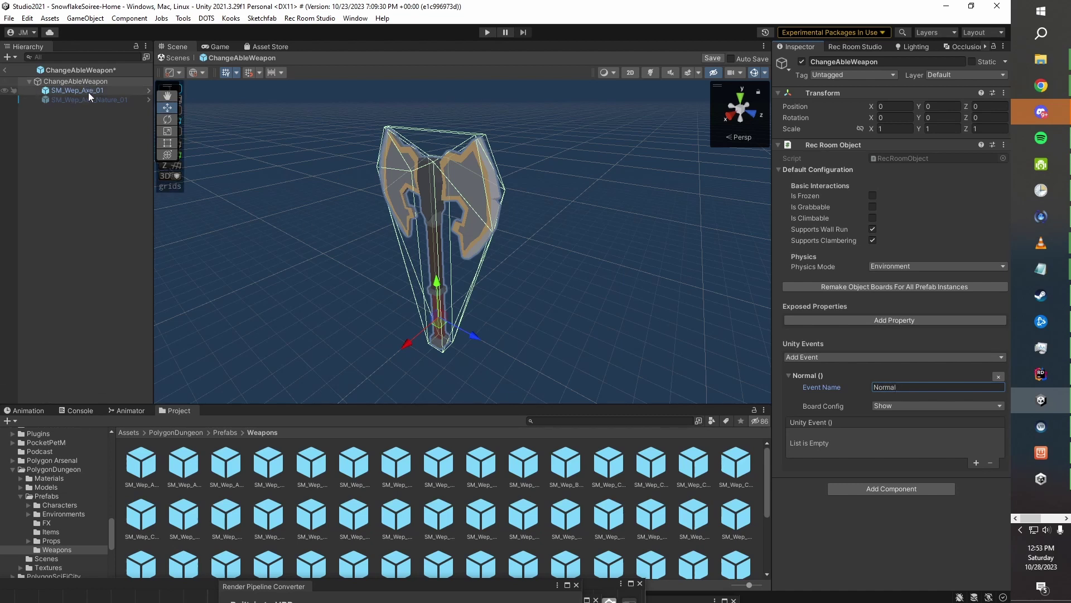
{"action": "left_click", "coordinate": [902, 387]}
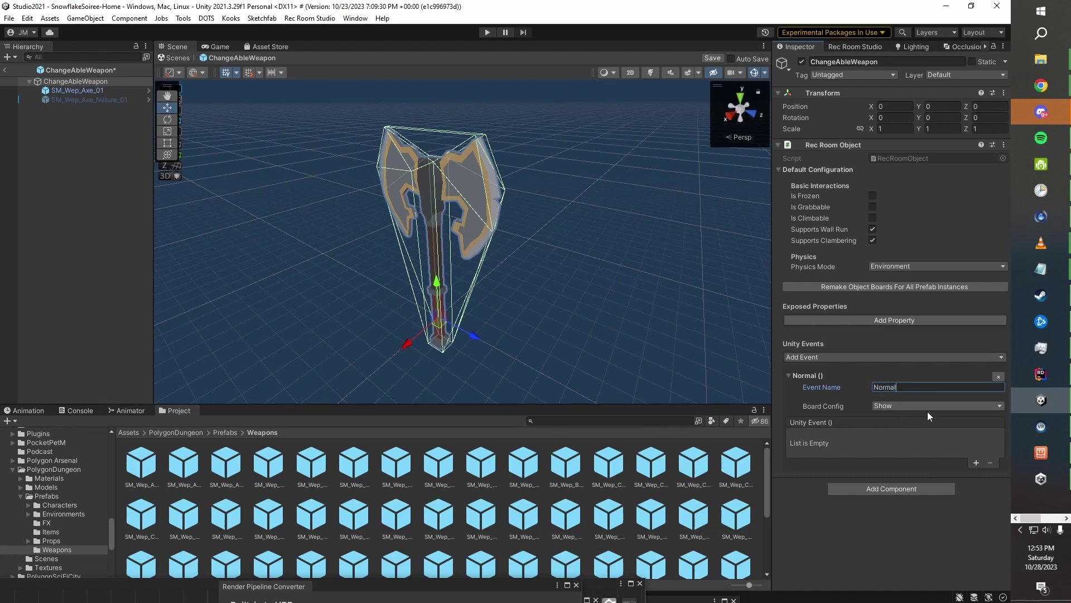
Add a listener to the Normal event that calls GameObject.SetActive on SM_Wep_Axe_01 with the value enabled.
{"action": "left_click", "coordinate": [978, 463]}
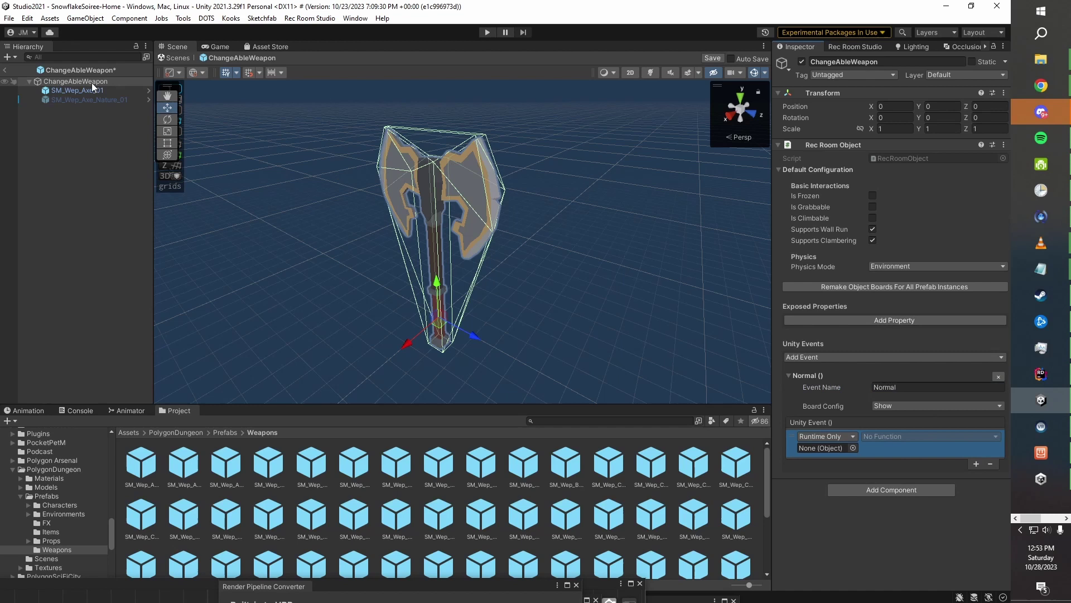
{"action": "left_click_drag", "start_coordinate": [86, 90], "coordinate": [823, 446]}
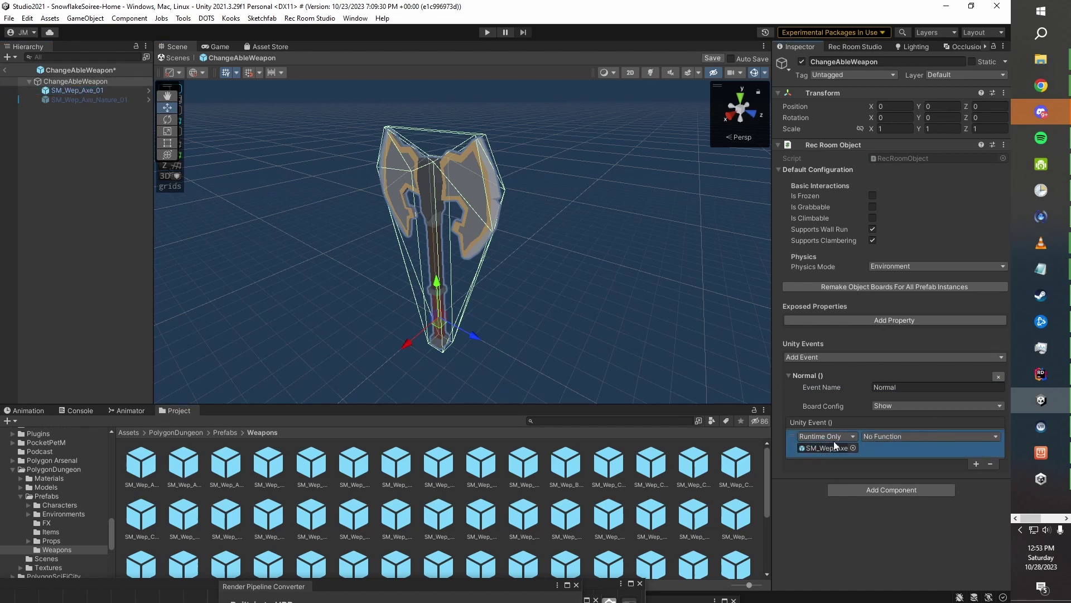
{"action": "left_click", "coordinate": [874, 436]}
{"action": "mouse_move", "coordinate": [877, 465]}
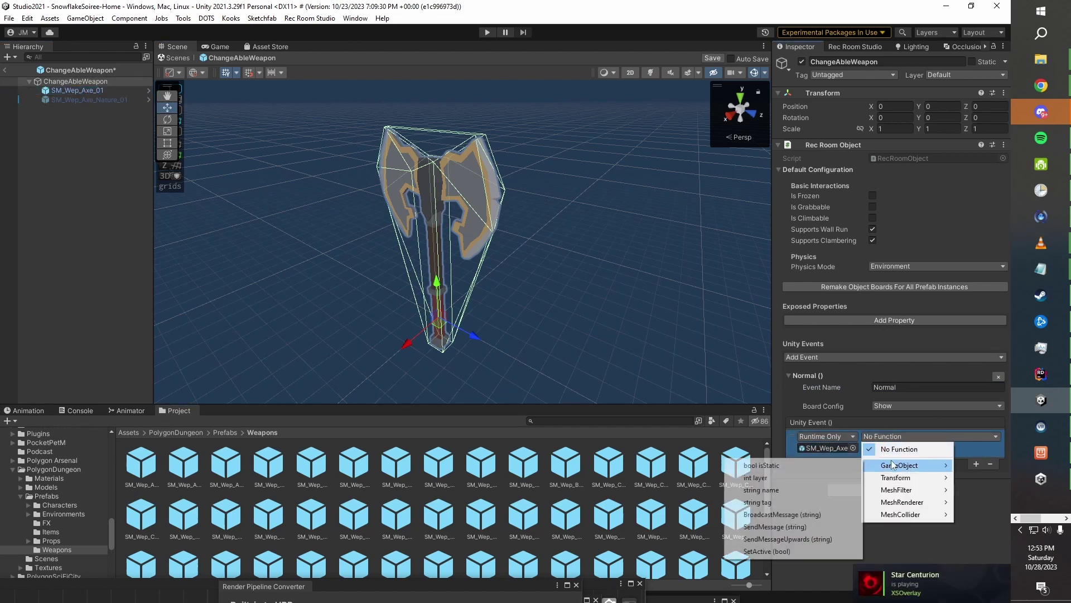
{"action": "left_click", "coordinate": [803, 553]}
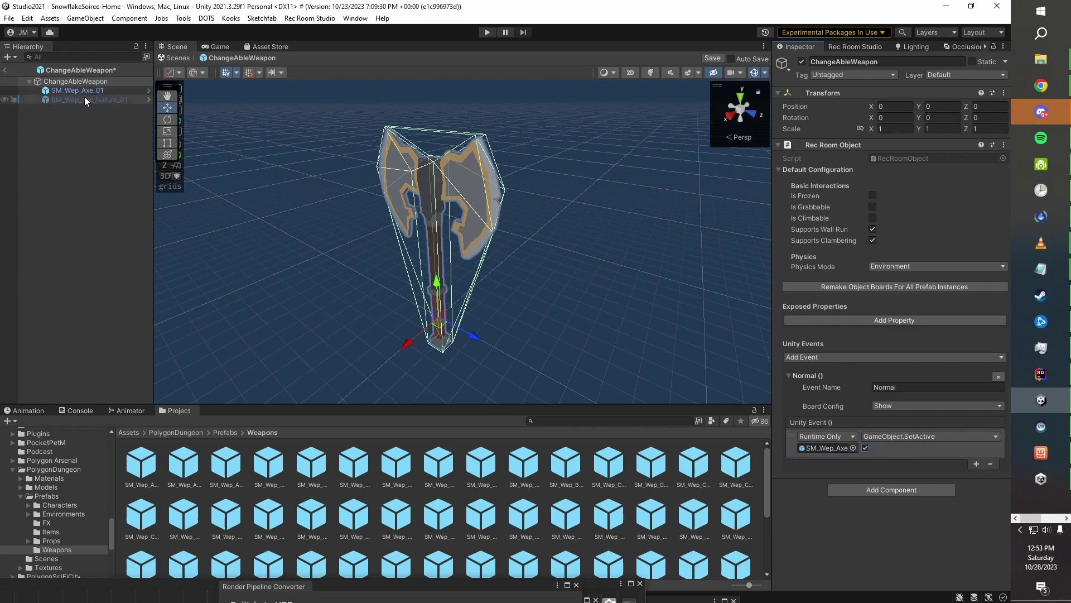
Add a second listener to the Normal event that calls GameObject.SetActive on SM_Wep_Axe_Nature_01 with the value disabled.
{"action": "left_click", "coordinate": [976, 464]}
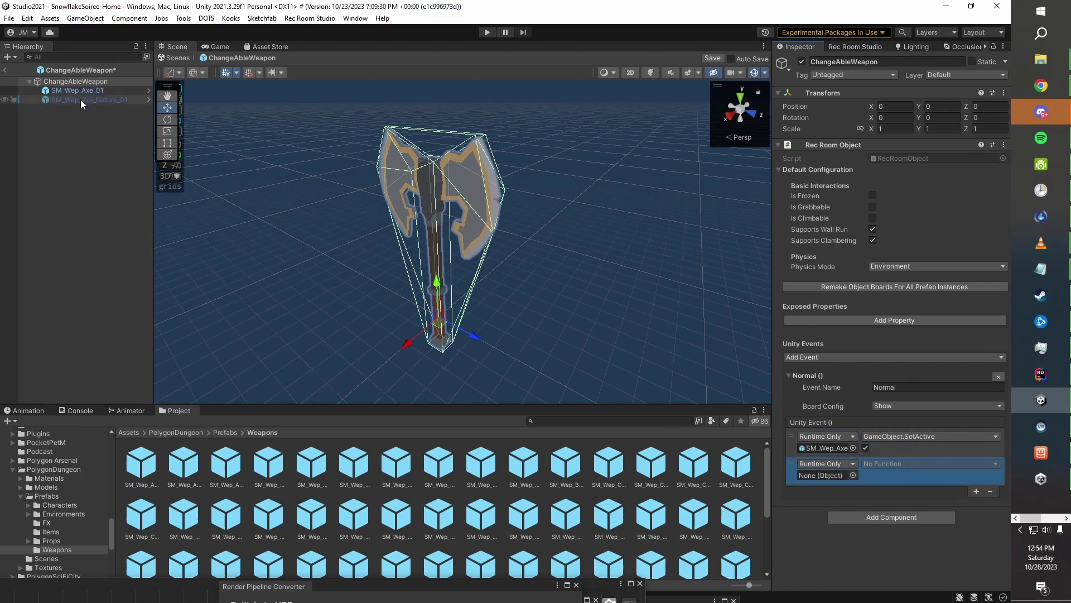
{"action": "left_click_drag", "start_coordinate": [80, 99], "coordinate": [826, 474]}
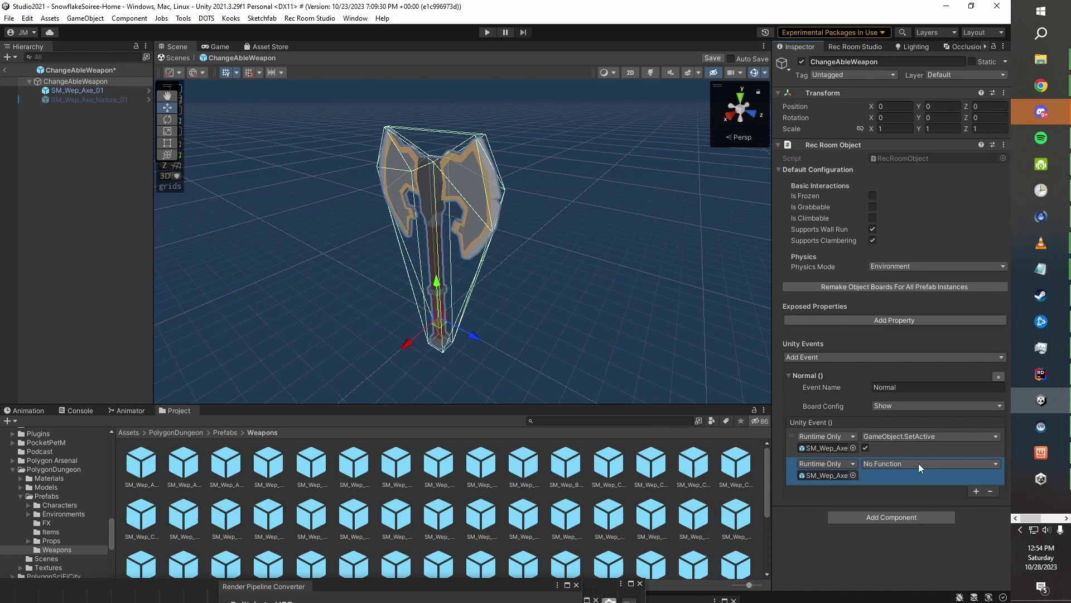
{"action": "left_click", "coordinate": [918, 463]}
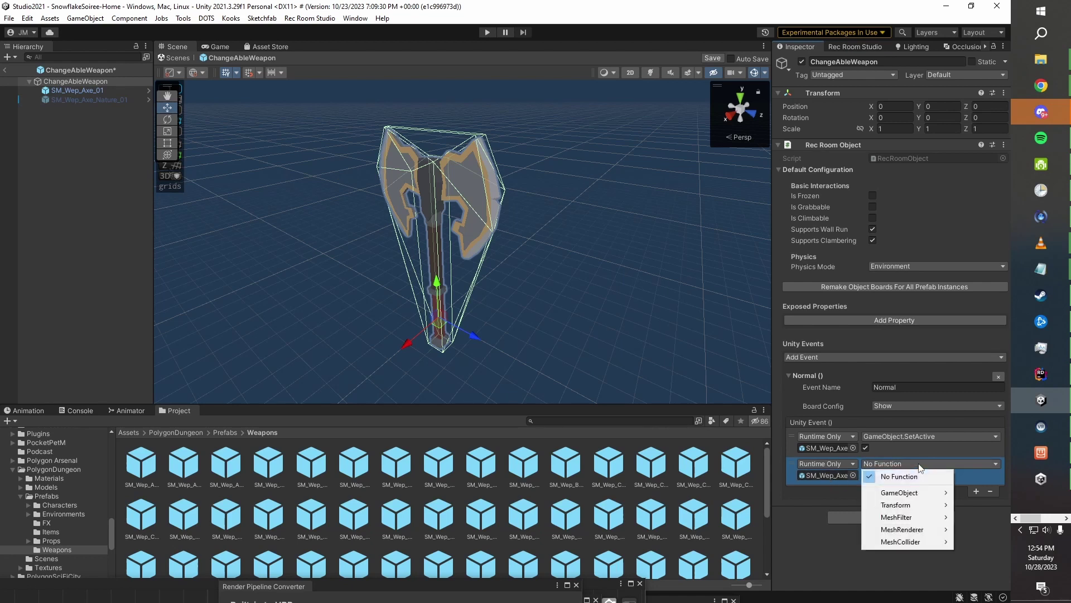
{"action": "mouse_move", "coordinate": [910, 492]}
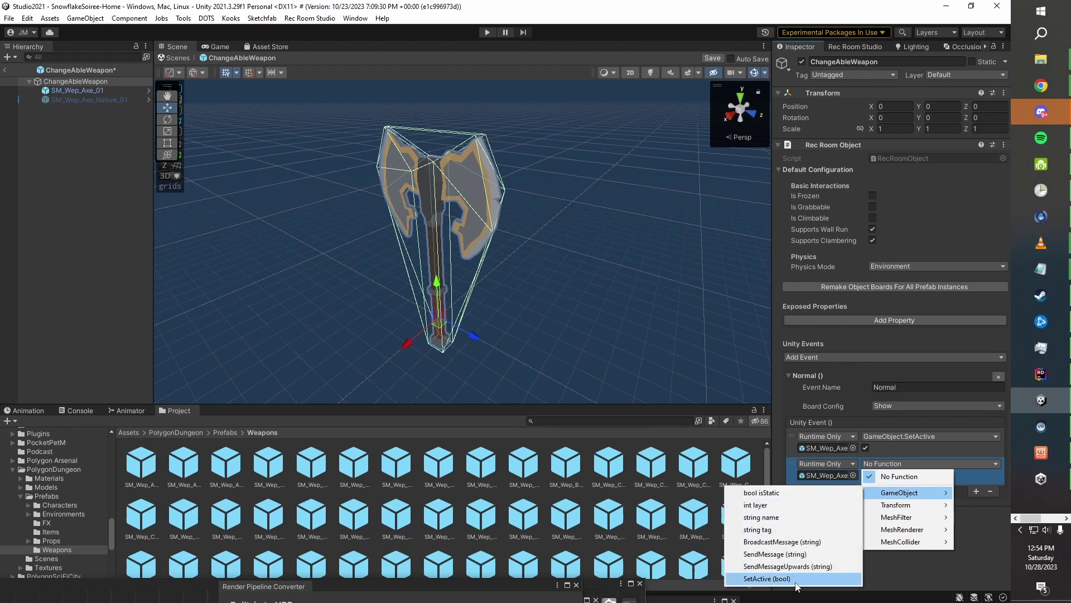
{"action": "left_click", "coordinate": [767, 579]}
{"action": "left_click", "coordinate": [866, 475]}
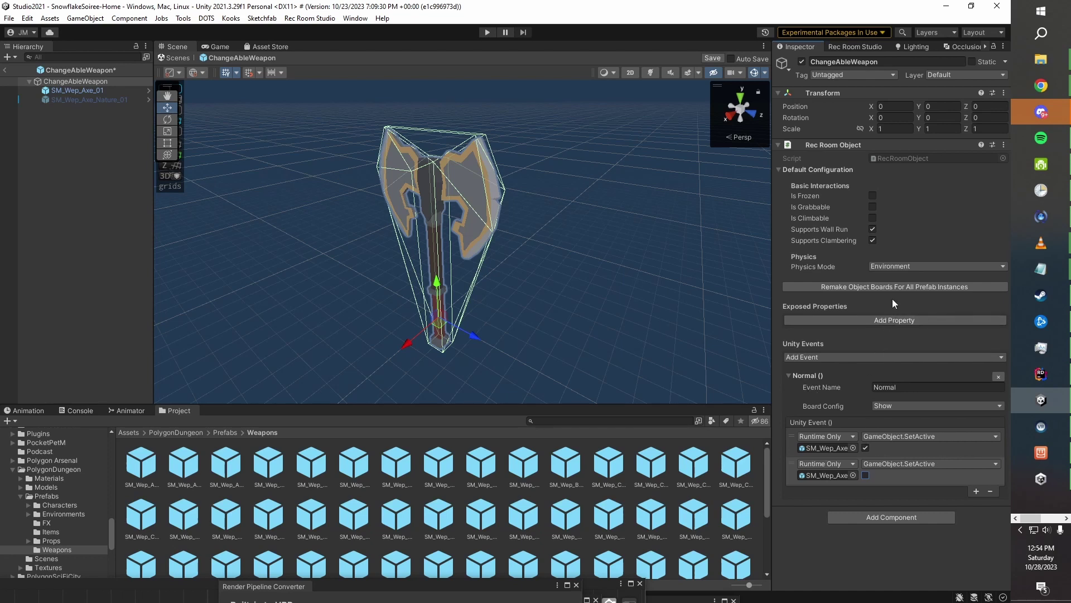
Add a second parameterless UnityEvent() to the Rec Room Object and name it Nature.
{"action": "left_click", "coordinate": [893, 357]}
{"action": "left_click", "coordinate": [927, 363]}
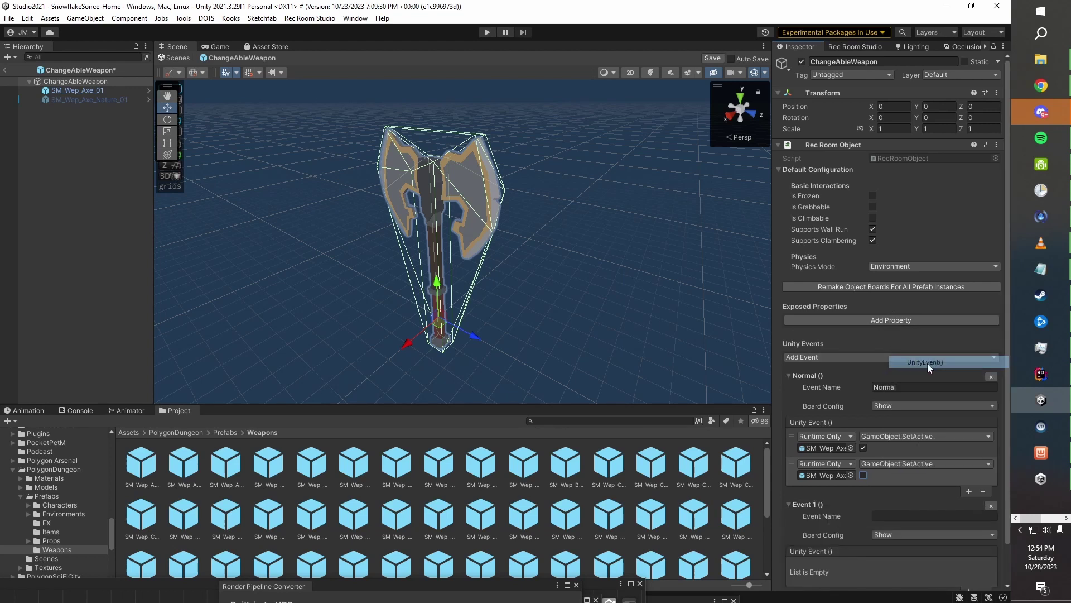
{"action": "scroll", "coordinate": [933, 416], "scroll_direction": "down", "scroll_amount": 1}
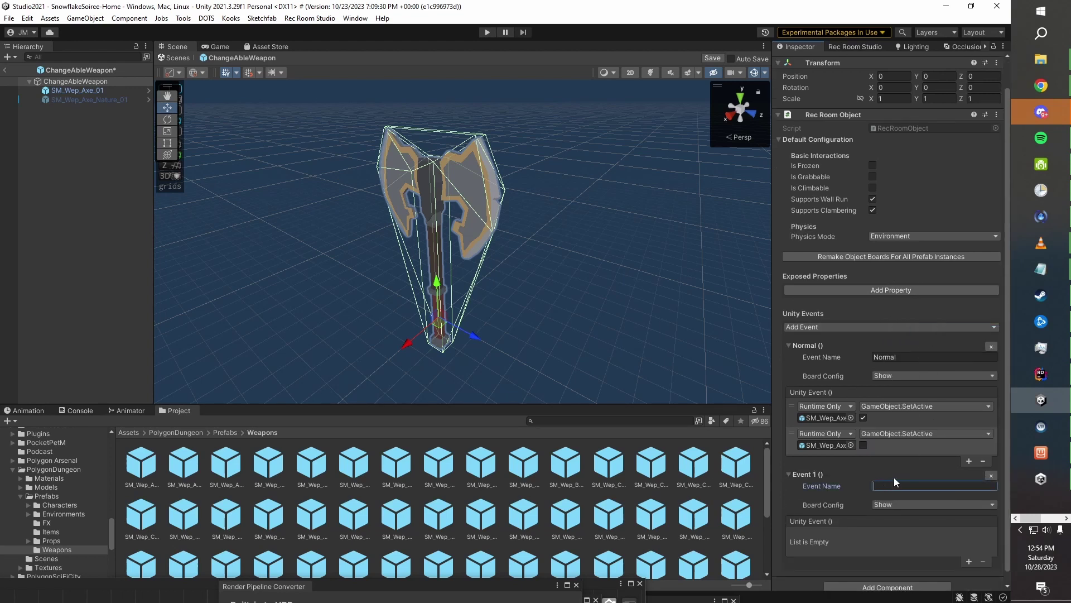
{"action": "type", "text": "Nature"}
{"action": "scroll", "coordinate": [846, 498], "scroll_direction": "down", "scroll_amount": 1}
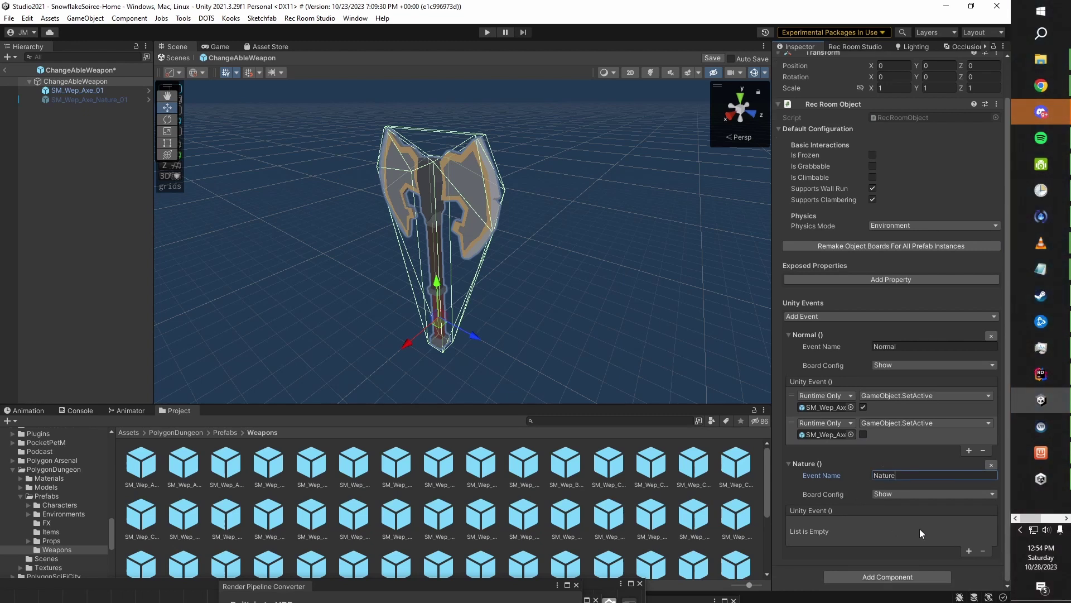
Add a listener to the Nature event that calls GameObject.SetActive on SM_Wep_Axe_Nature_01 with the value enabled.
{"action": "left_click", "coordinate": [969, 551]}
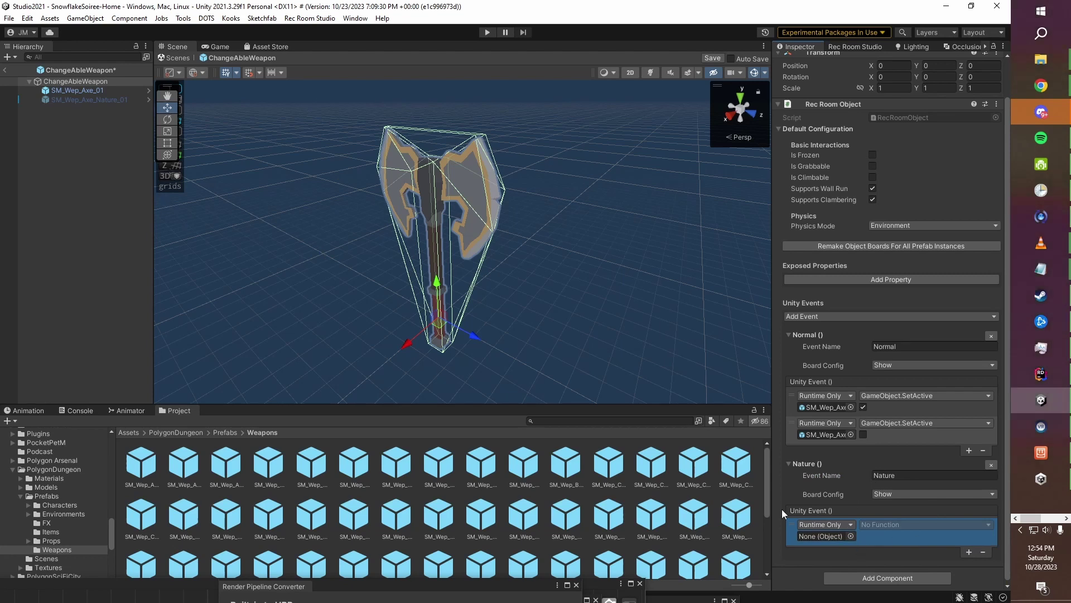
{"action": "left_click_drag", "start_coordinate": [72, 99], "coordinate": [815, 537]}
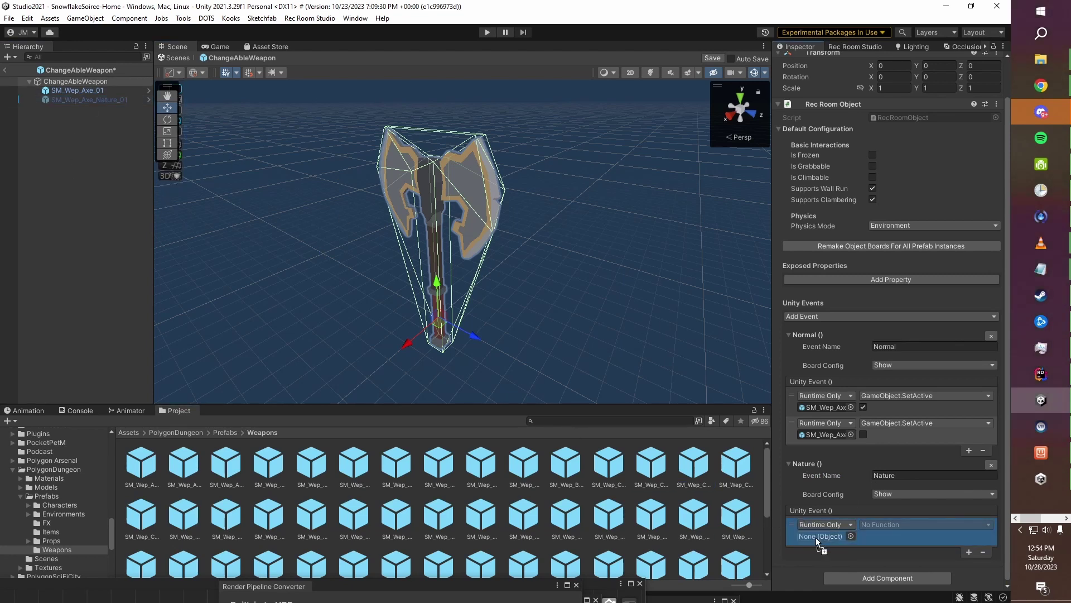
{"action": "left_click", "coordinate": [884, 524]}
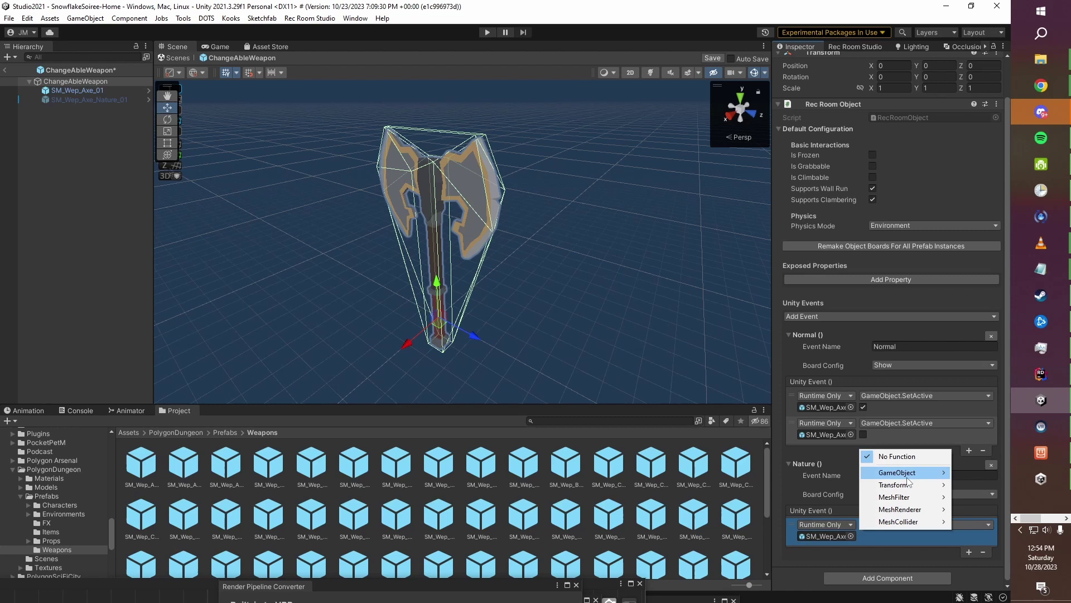
{"action": "mouse_move", "coordinate": [908, 481]}
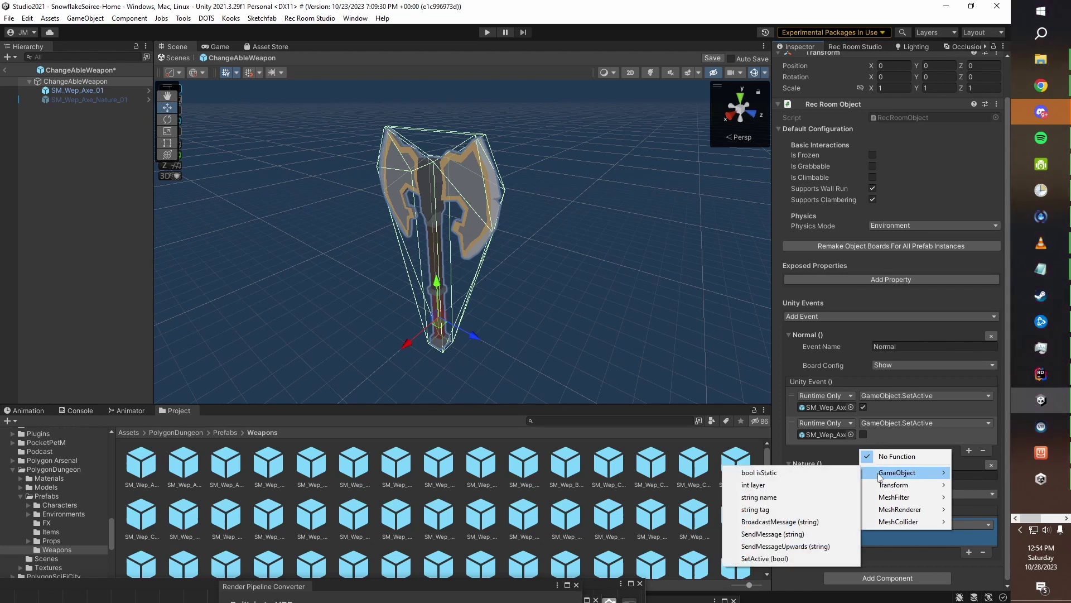
{"action": "left_click", "coordinate": [795, 558]}
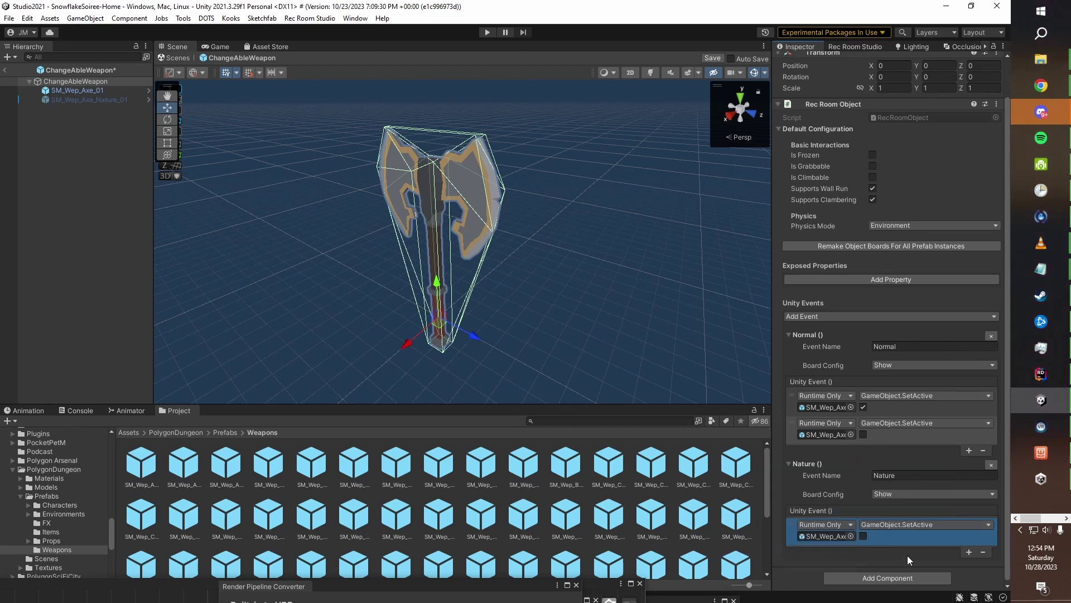
{"action": "left_click", "coordinate": [863, 534]}
Add a second Nature listener calling GameObject.SetActive on SM_Wep_Axe_01 with the value disabled, widening the Inspector to show full object names.
{"action": "left_click", "coordinate": [969, 550]}
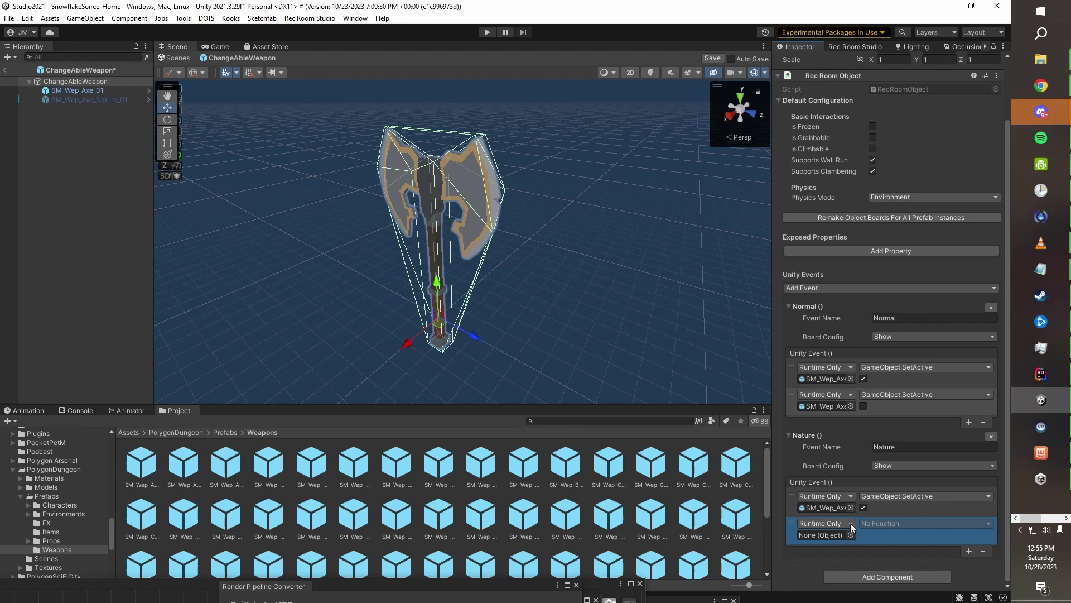
{"action": "left_click", "coordinate": [850, 523]}
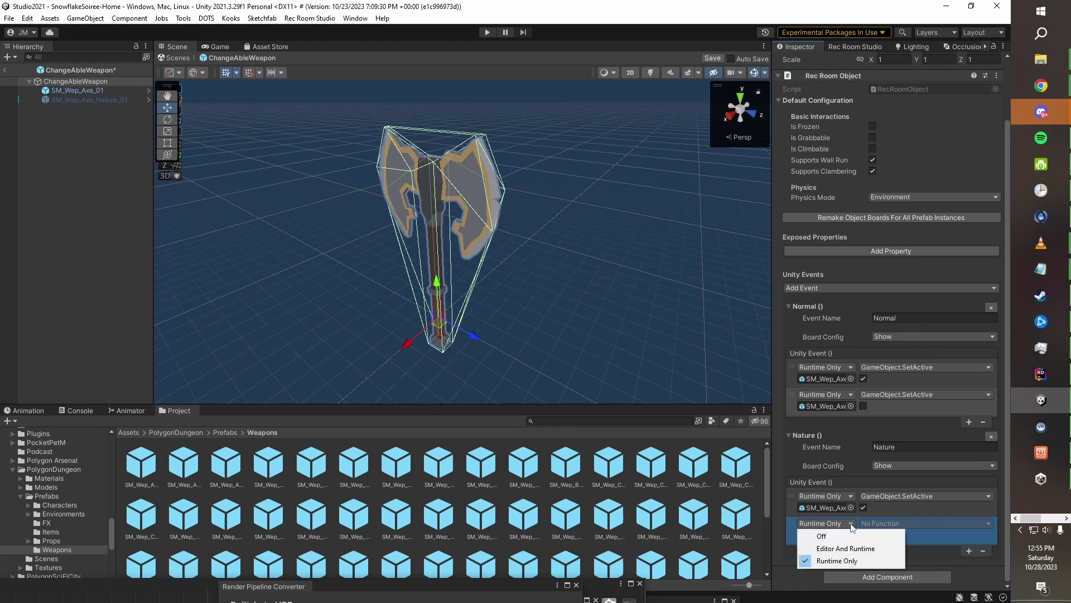
{"action": "left_click", "coordinate": [890, 510]}
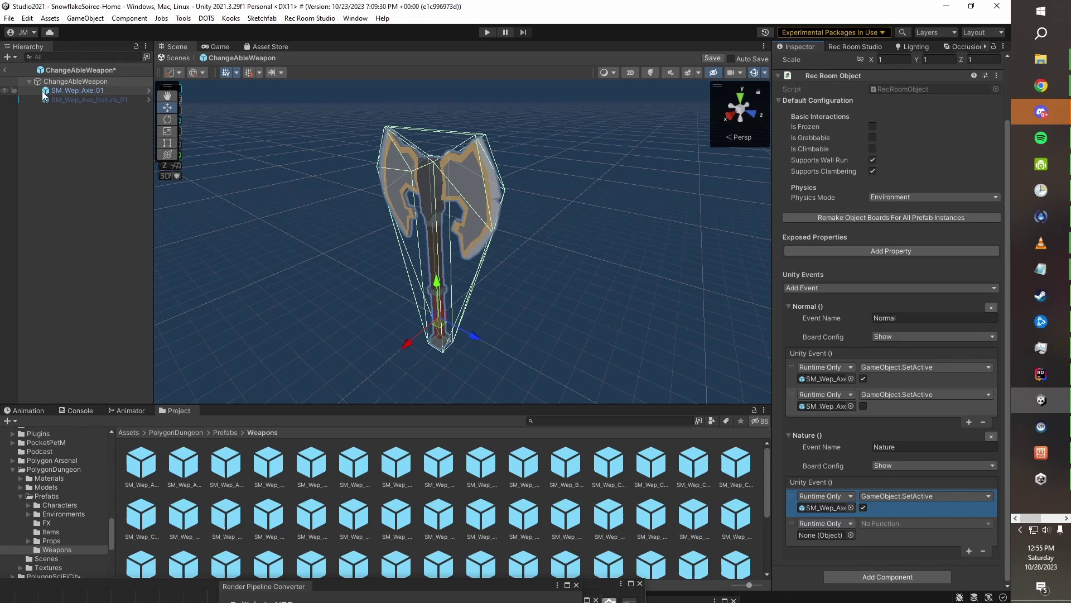
{"action": "left_click_drag", "start_coordinate": [45, 91], "coordinate": [818, 534]}
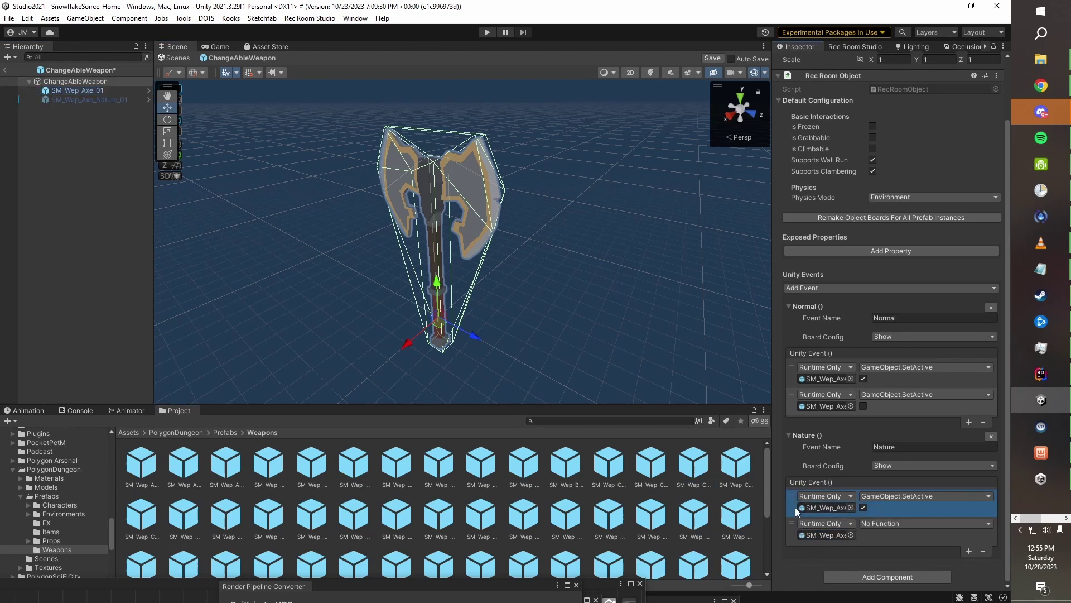
{"action": "left_click_drag", "start_coordinate": [770, 507], "coordinate": [561, 510]}
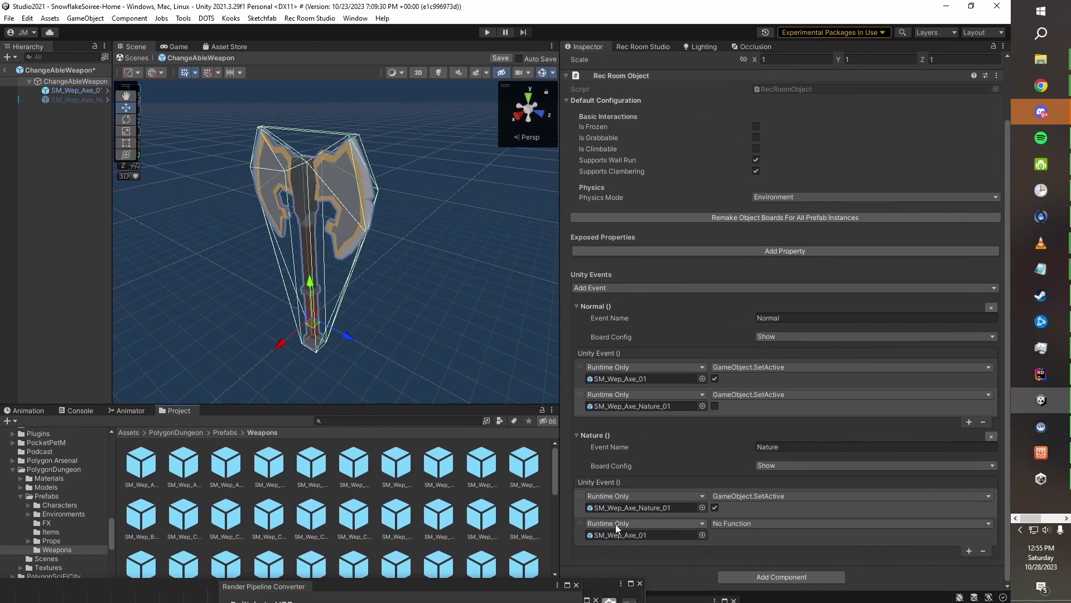
{"action": "left_click", "coordinate": [737, 526]}
{"action": "mouse_move", "coordinate": [753, 471]}
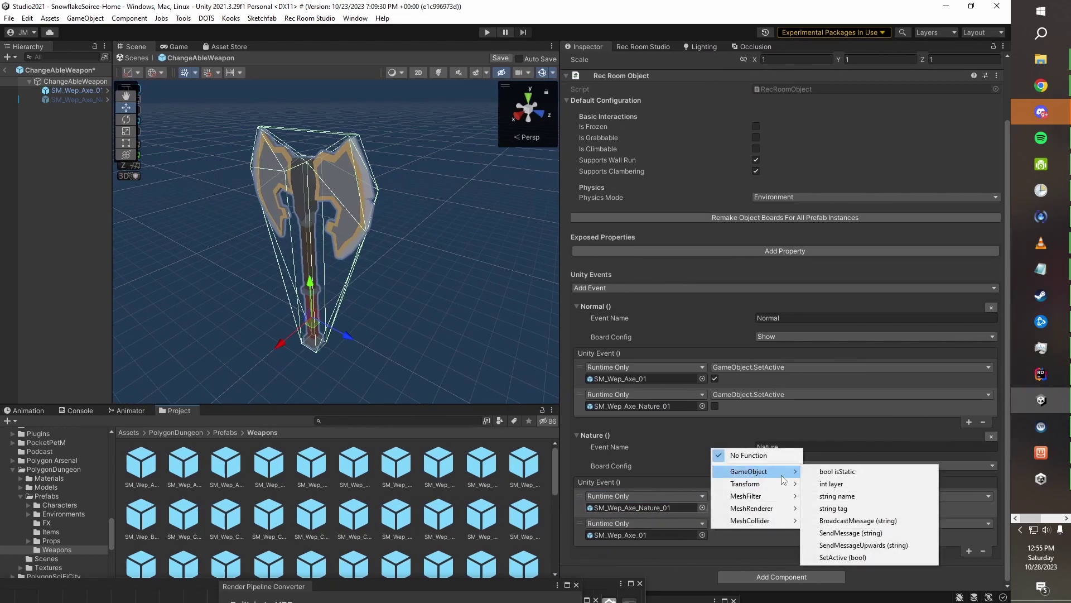
{"action": "left_click", "coordinate": [862, 557]}
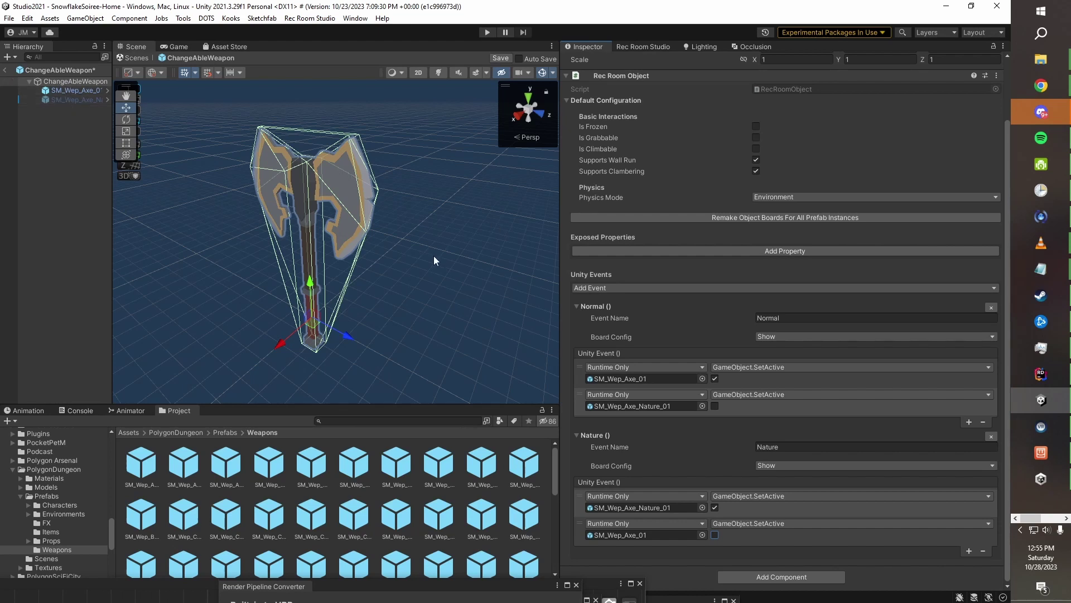
Widen the Hierarchy, review both events, save the ChangeAbleWeapon prefab and return to the SnowflakeSoiree-Home scene.
{"action": "left_click_drag", "start_coordinate": [112, 118], "coordinate": [208, 118]}
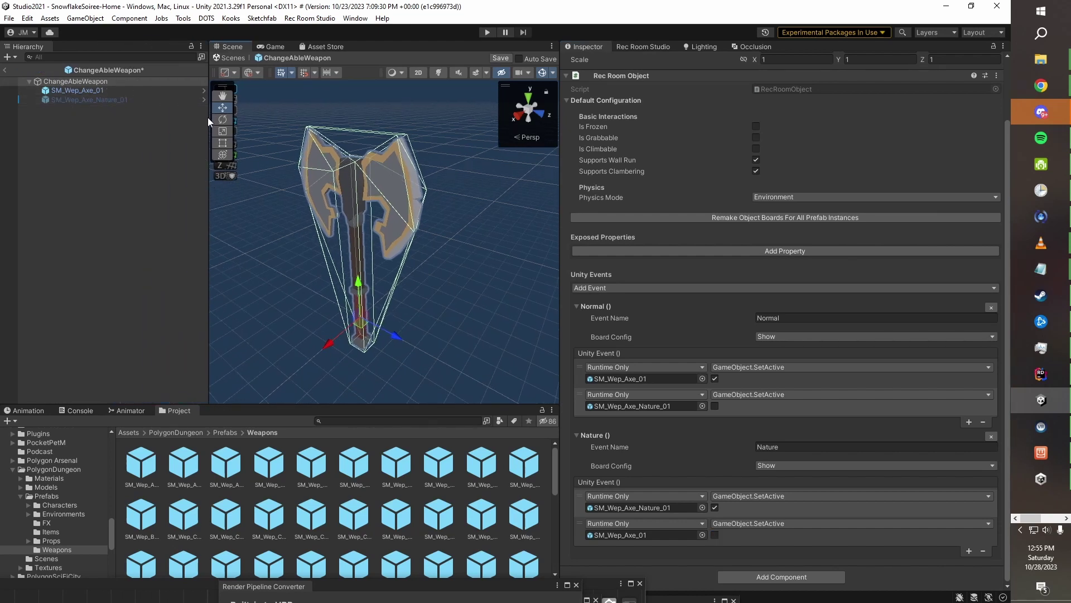
{"action": "scroll", "coordinate": [682, 463], "scroll_direction": "up", "scroll_amount": 3}
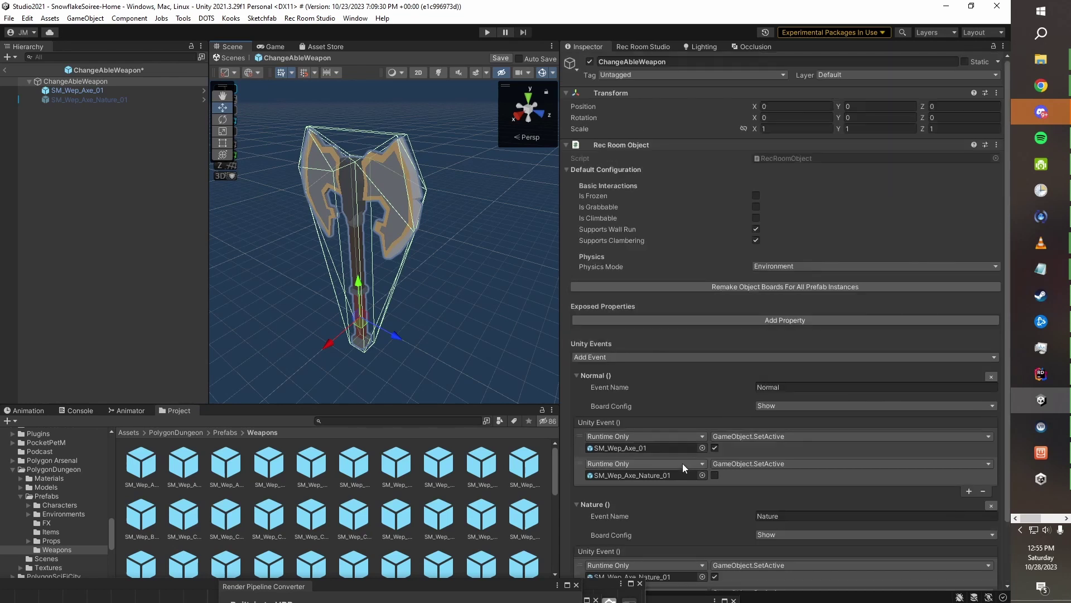
{"action": "scroll", "coordinate": [694, 418], "scroll_direction": "down", "scroll_amount": 3}
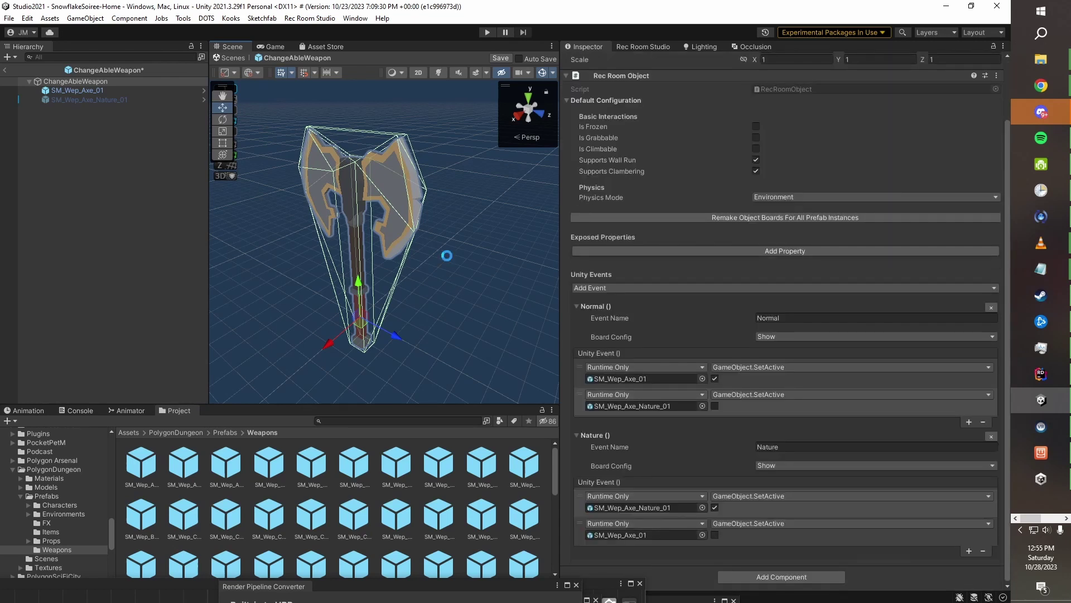
{"action": "key", "text": "ctrl+s"}
{"action": "left_click", "coordinate": [5, 69]}
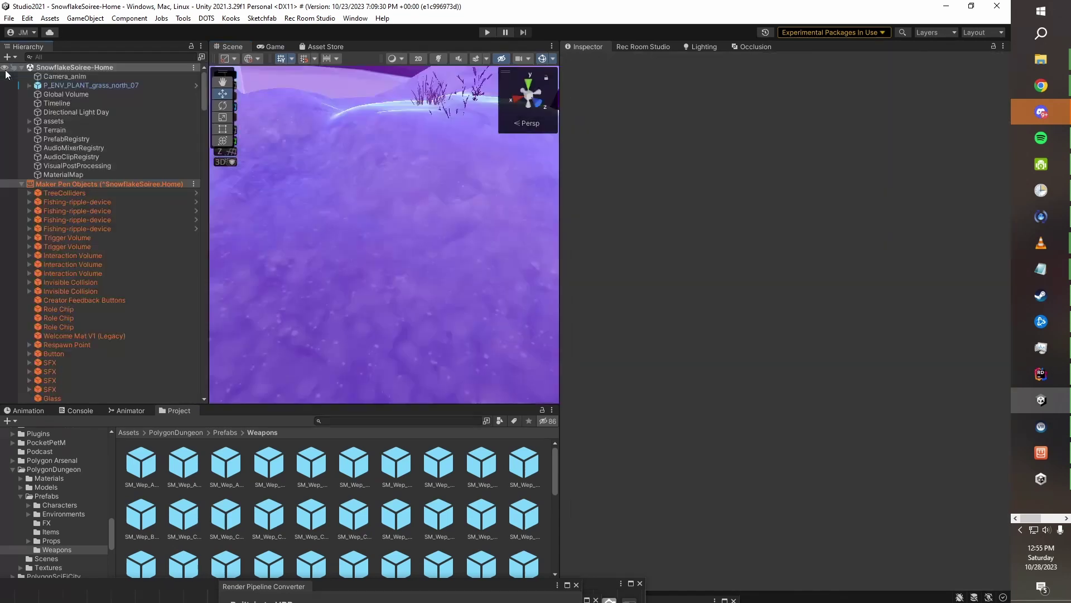
Find the ChangeAbleWeapon prefab in the _PROJECT assets folder and place an instance on the snowy ground in the scene.
{"action": "right_click_drag", "start_coordinate": [494, 294], "coordinate": [217, 195]}
{"action": "right_click_drag", "start_coordinate": [462, 223], "coordinate": [276, 270]}
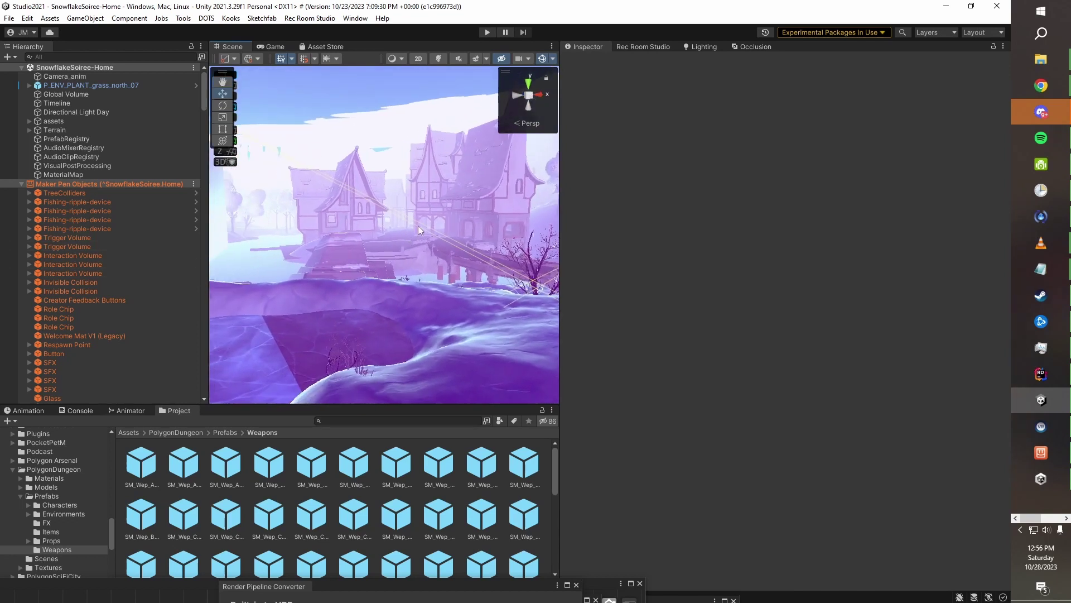
{"action": "right_click_drag", "start_coordinate": [417, 226], "coordinate": [838, 295]}
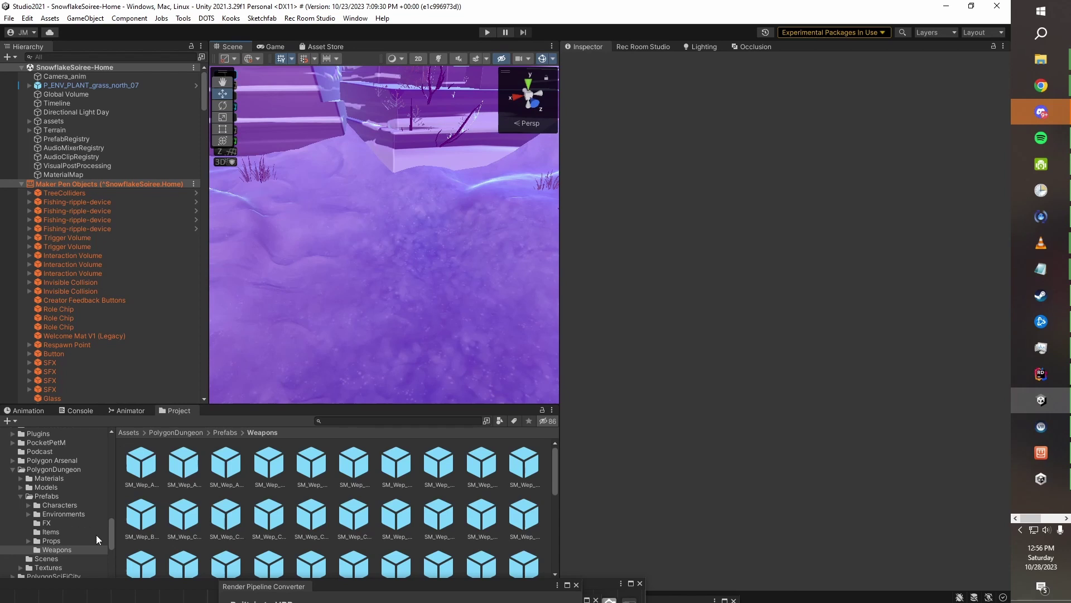
{"action": "left_click_drag", "start_coordinate": [111, 533], "coordinate": [109, 429]}
{"action": "left_click", "coordinate": [40, 504]}
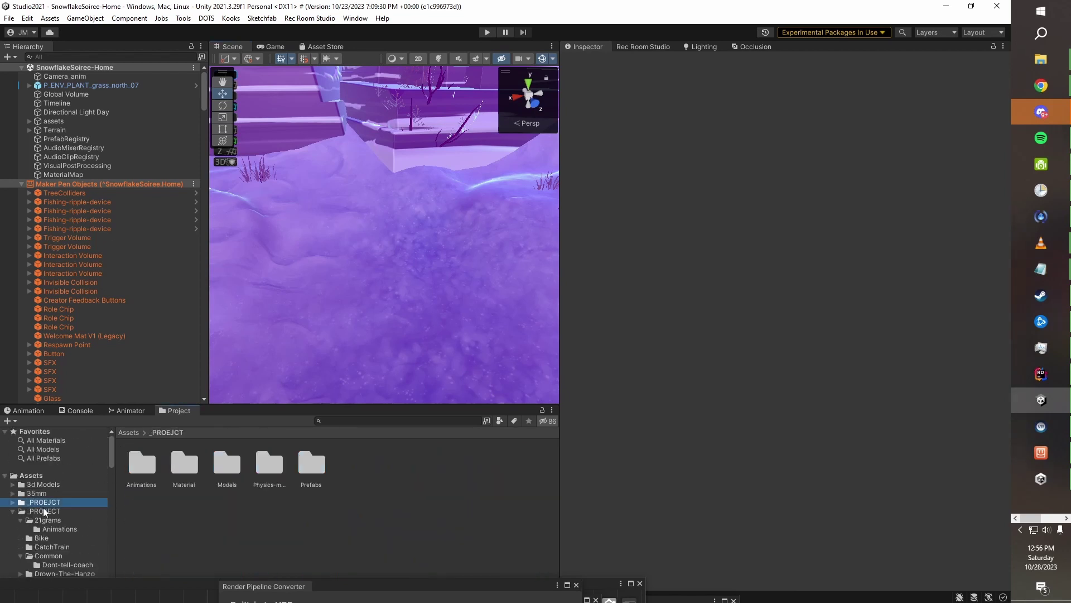
{"action": "left_click", "coordinate": [40, 511]}
{"action": "right_click_drag", "start_coordinate": [311, 307], "coordinate": [376, 301]}
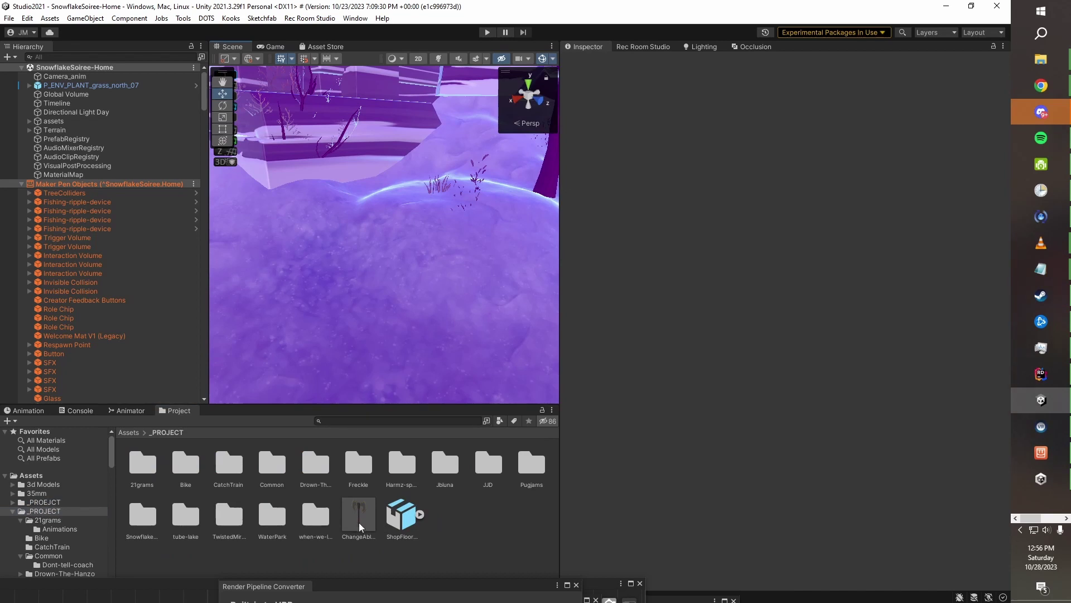
{"action": "left_click_drag", "start_coordinate": [360, 527], "coordinate": [362, 266]}
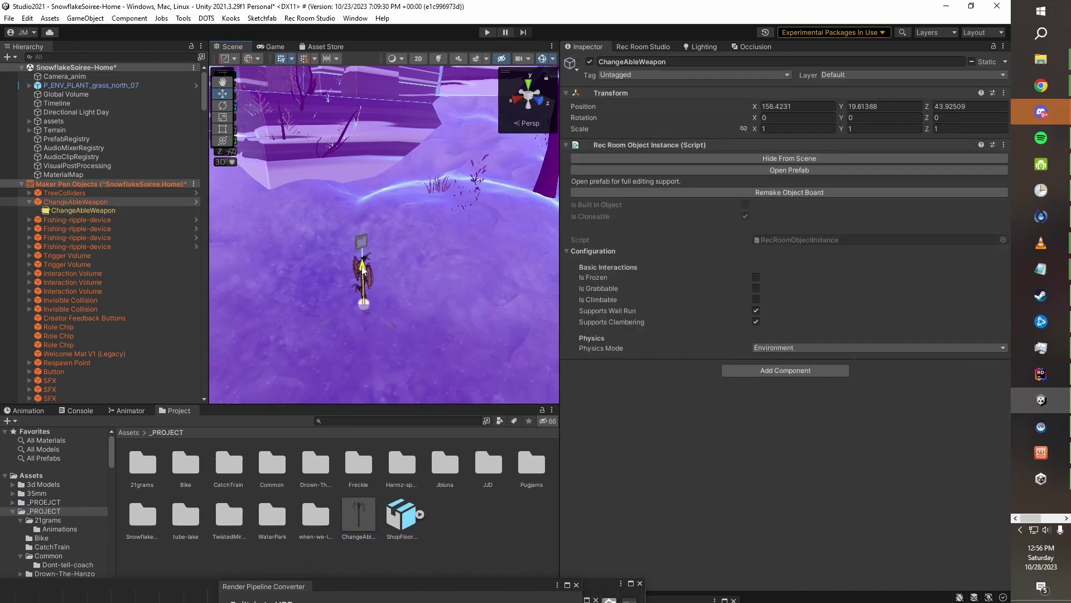
Raise the placed ChangeAbleWeapon to about Y 20.39 so it stands above the snow, and deselect it to inspect its placement.
{"action": "left_click_drag", "start_coordinate": [362, 229], "coordinate": [361, 226]}
{"action": "key", "text": "w"}
{"action": "right_click_drag", "start_coordinate": [411, 239], "coordinate": [228, 255]}
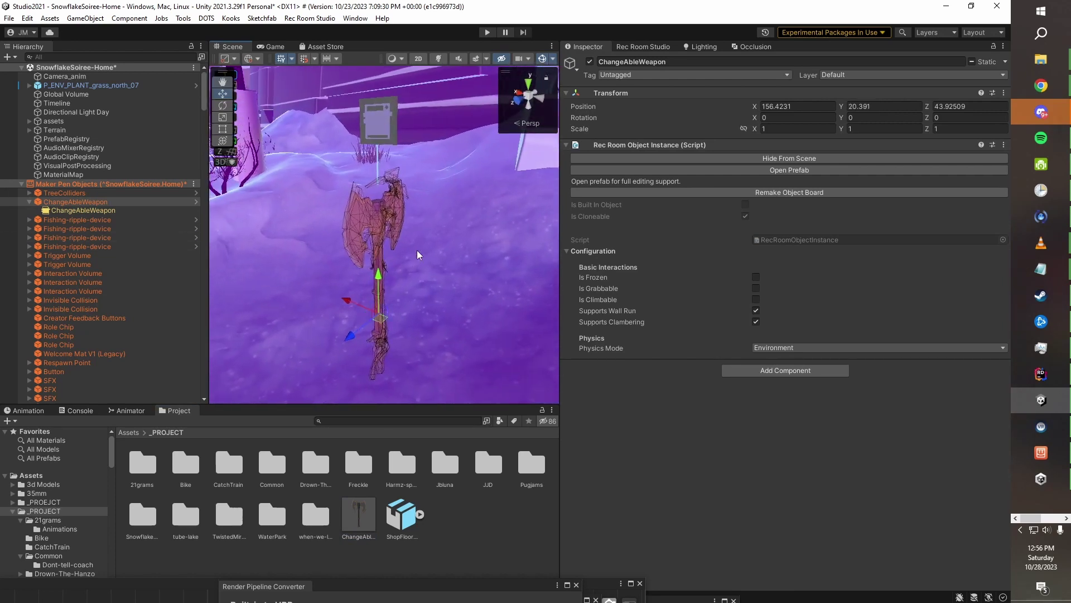
{"action": "left_click", "coordinate": [422, 290]}
{"action": "right_click_drag", "start_coordinate": [462, 311], "coordinate": [471, 306]}
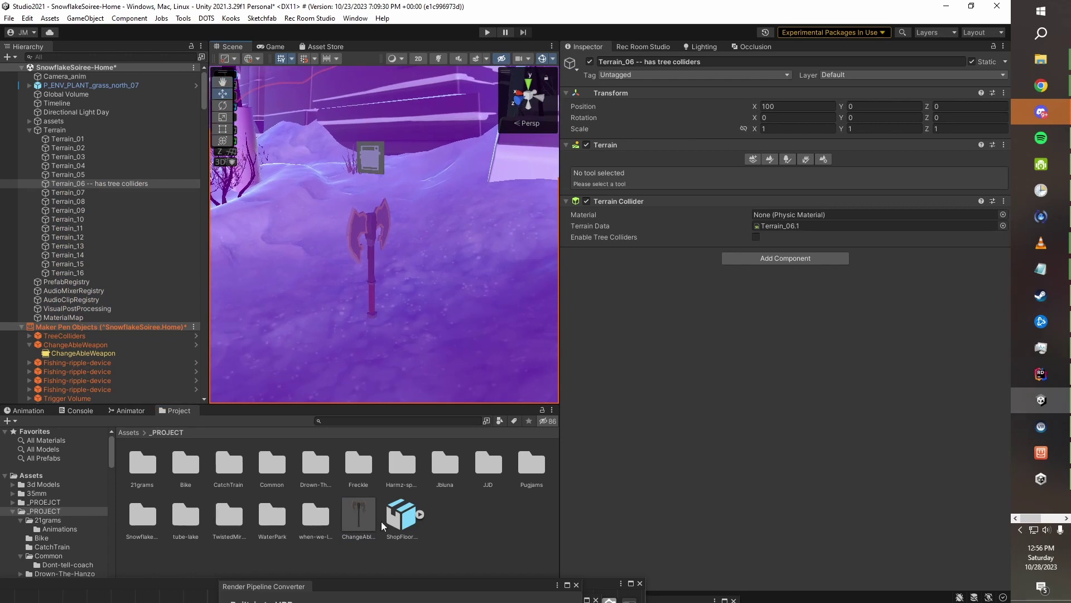
Open the ChangeAbleWeapon prefab, remake the object boards for all its instances, and return to the scene.
{"action": "left_click", "coordinate": [367, 526]}
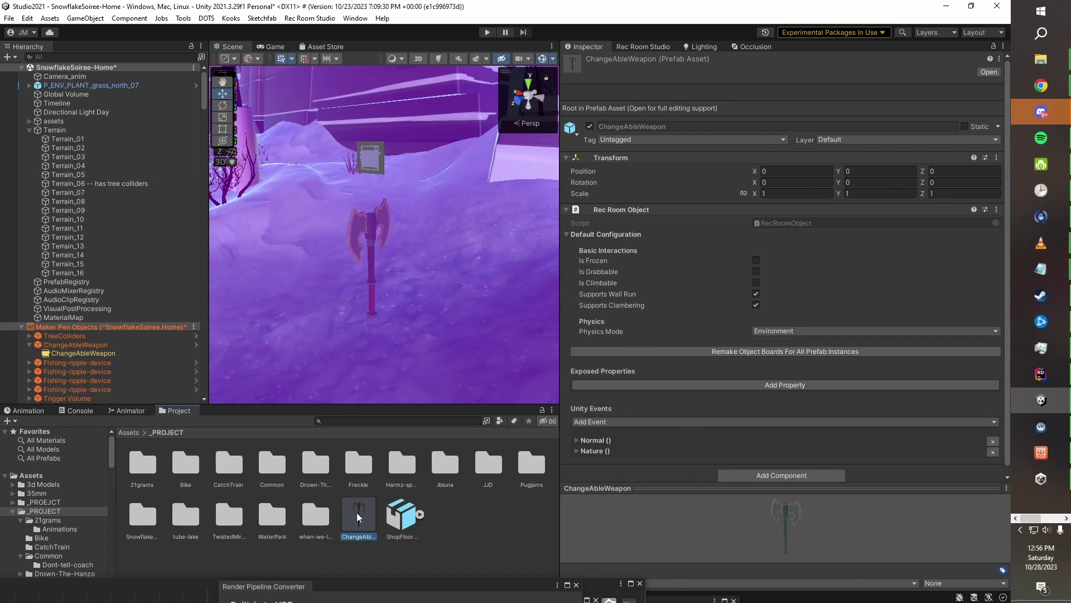
{"action": "double_click", "coordinate": [358, 517]}
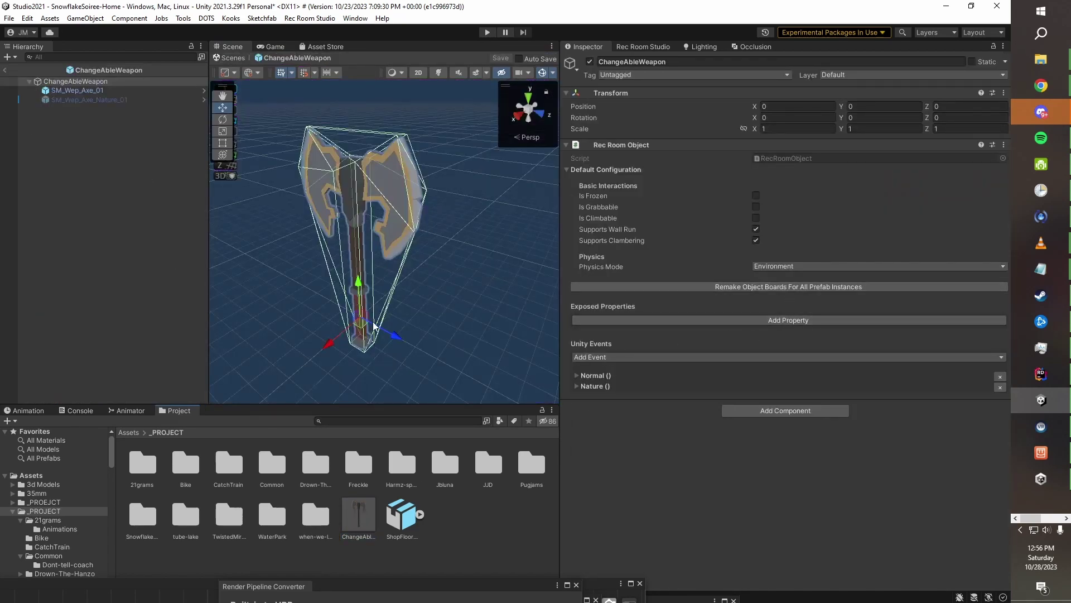
{"action": "left_click", "coordinate": [697, 286]}
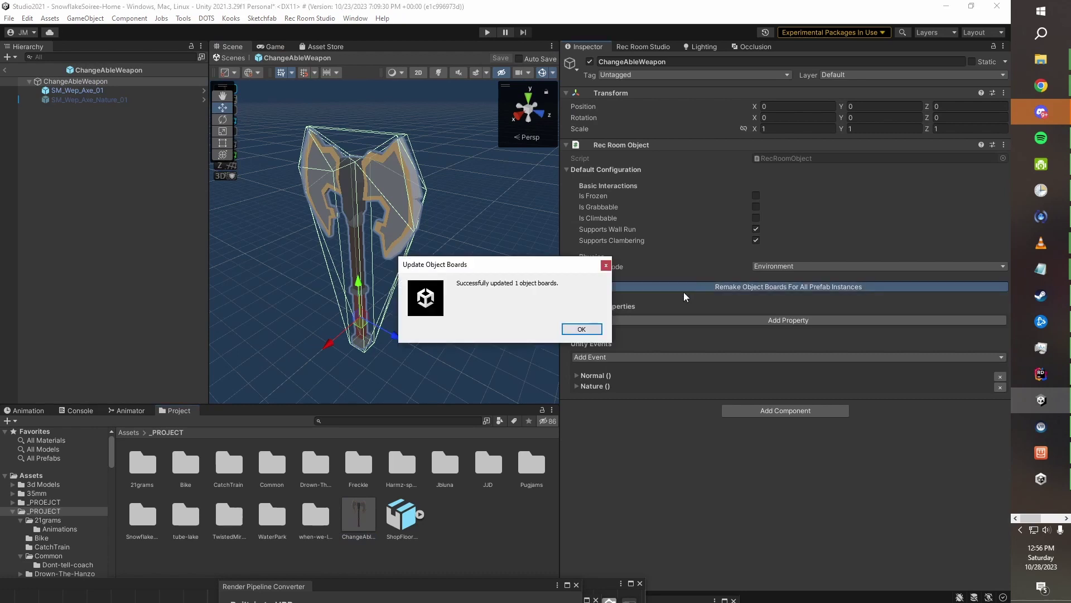
{"action": "left_click", "coordinate": [582, 330]}
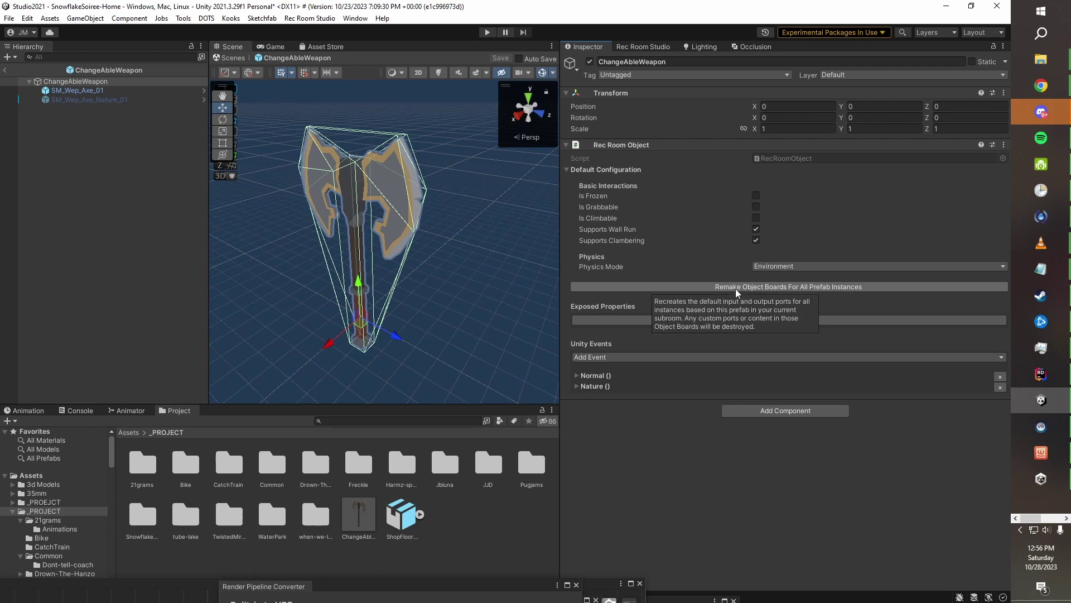
{"action": "left_click", "coordinate": [6, 70]}
Launch the locally saved room in Rec Room from Rec Room Studio and walk up to the axe.
{"action": "left_click_drag", "start_coordinate": [402, 216], "coordinate": [602, 208], "text": "alt"}
{"action": "left_click", "coordinate": [647, 46]}
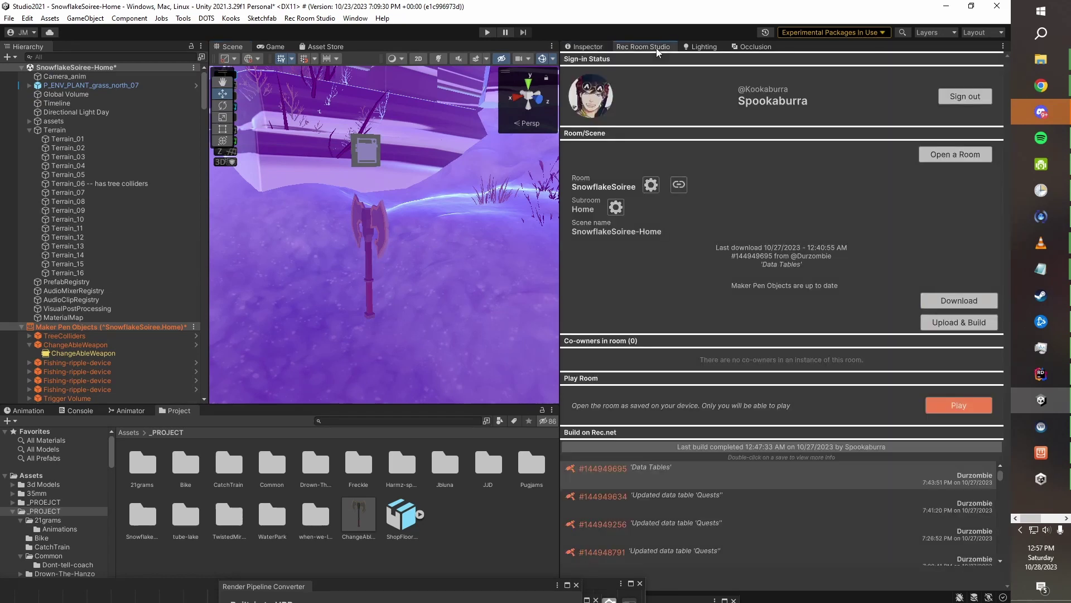
{"action": "left_click", "coordinate": [958, 405]}
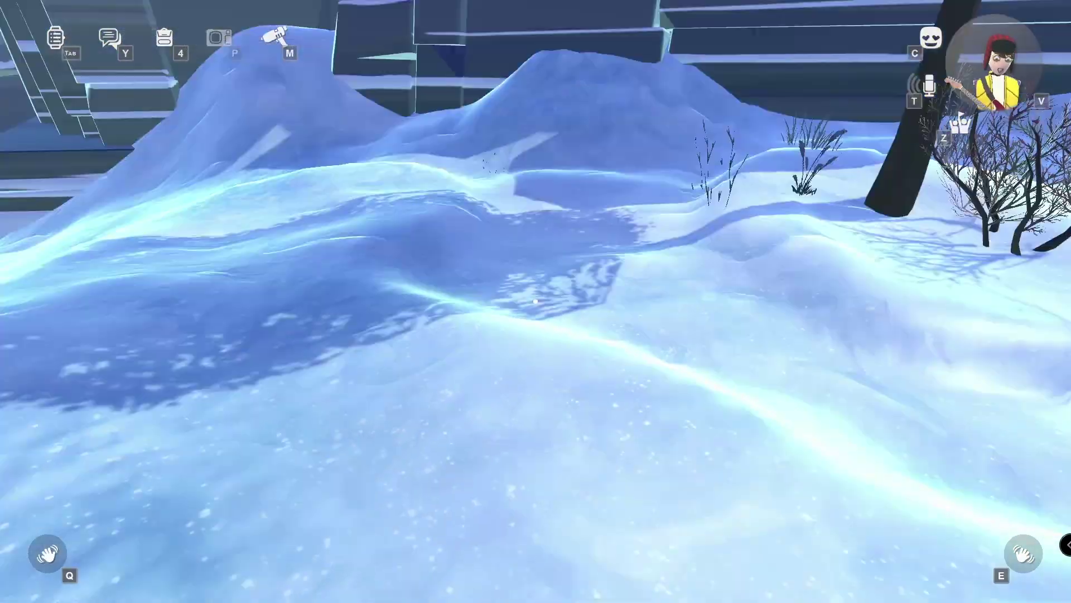
{"action": "key", "text": "w"}
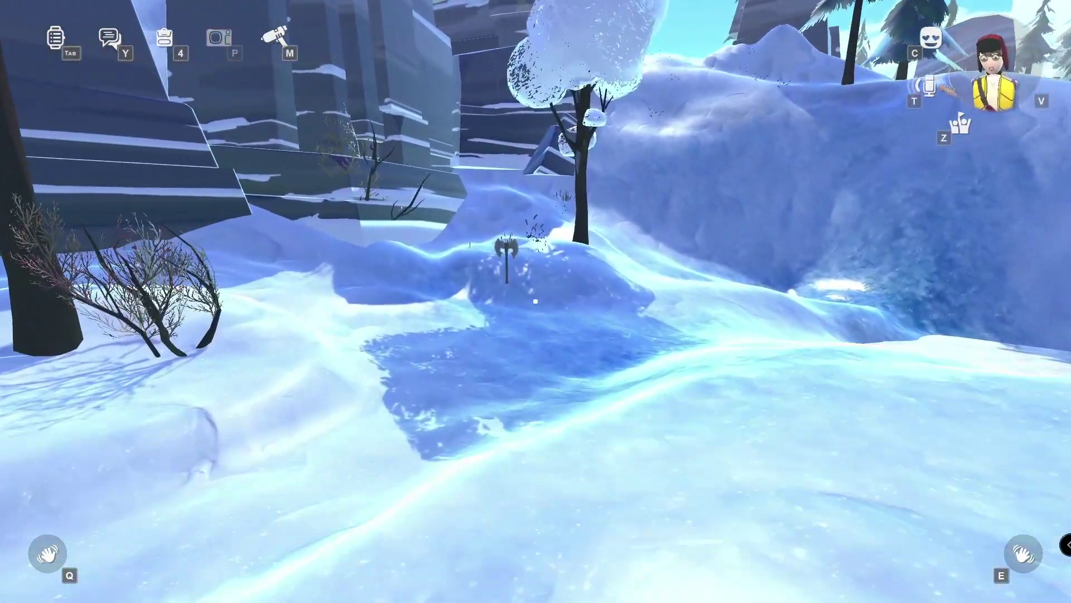
{"action": "key", "text": "w"}
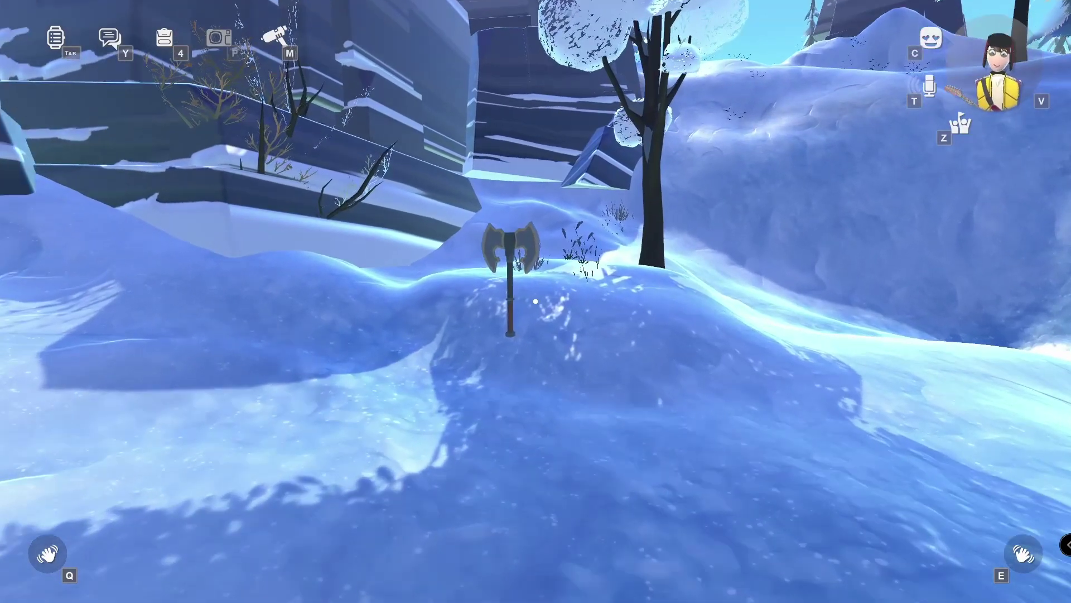
{"action": "key", "text": "w"}
Equip the Maker Pen and switch to the docked on-screen editing interface in its tool settings.
{"action": "key", "text": "m"}
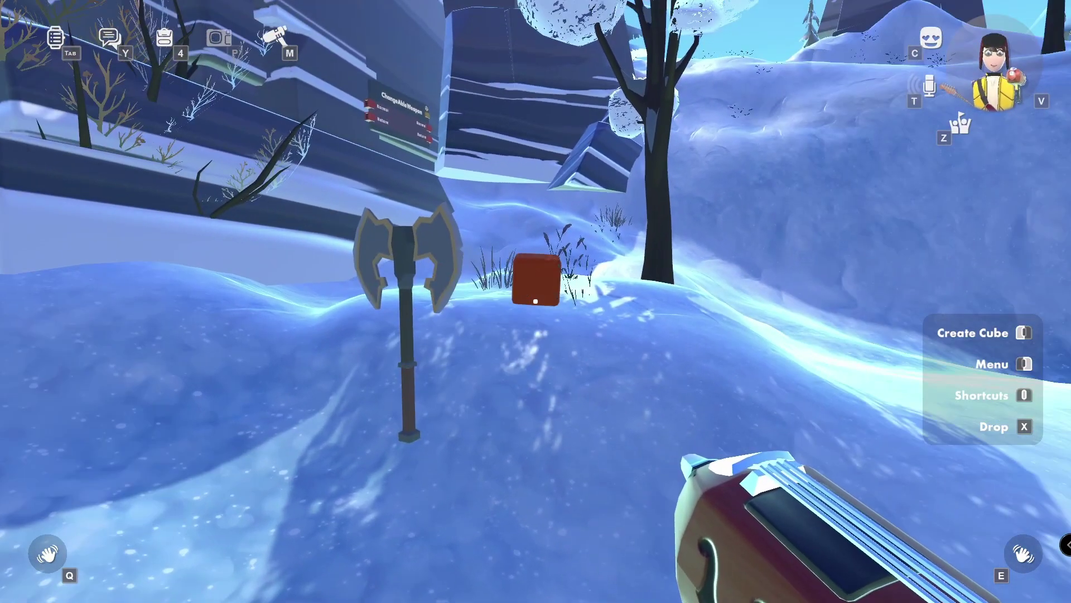
{"action": "right_click", "coordinate": [535, 302]}
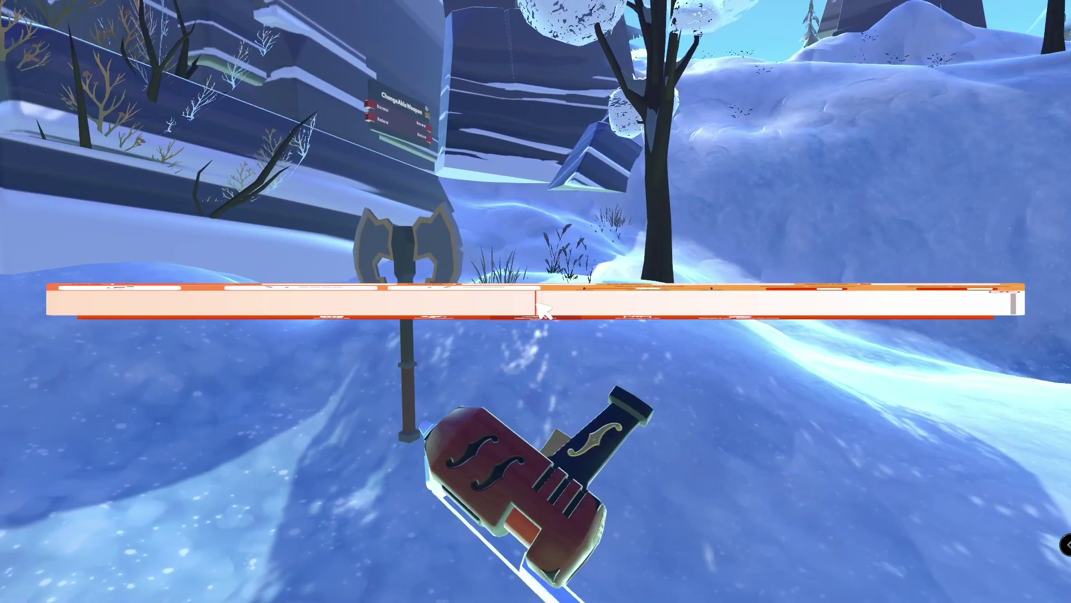
{"action": "left_click", "coordinate": [820, 433]}
{"action": "scroll", "coordinate": [781, 413], "scroll_direction": "down", "scroll_amount": 5}
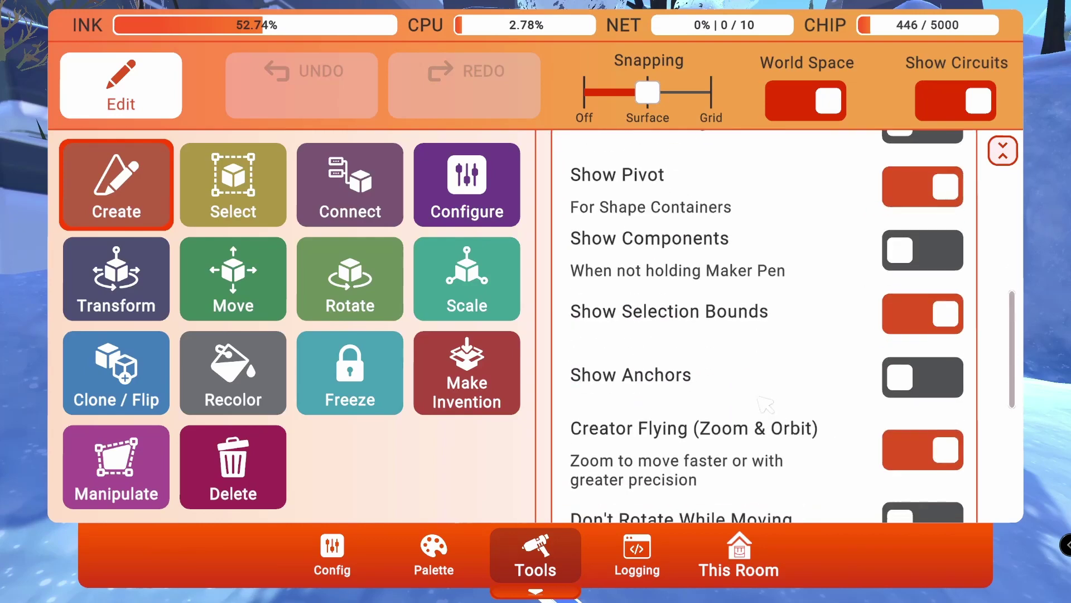
{"action": "scroll", "coordinate": [767, 413], "scroll_direction": "down", "scroll_amount": 5}
{"action": "left_click", "coordinate": [894, 317]}
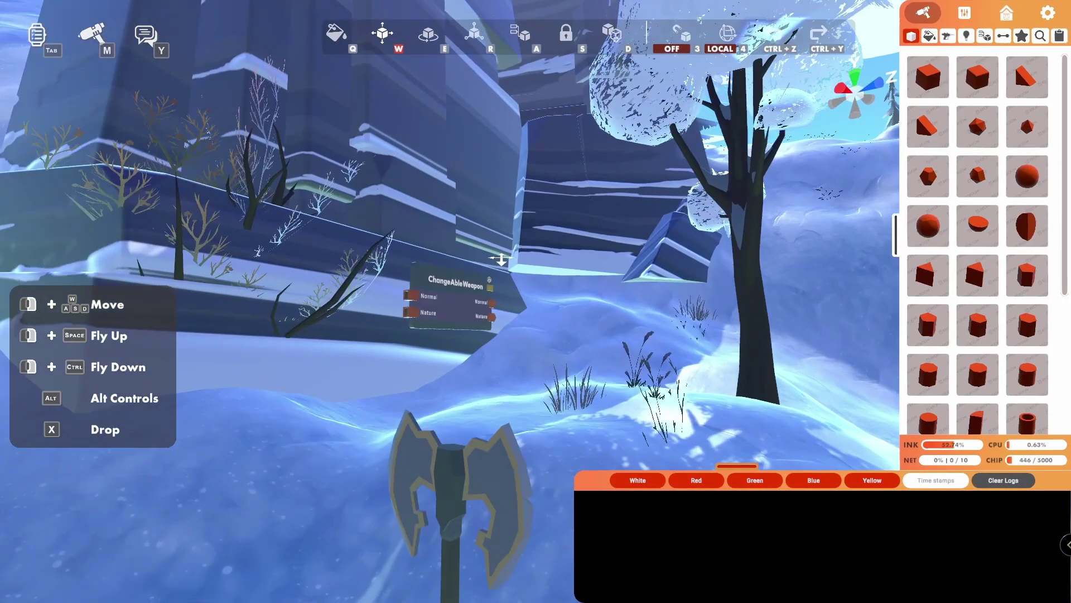
Approach the ChangeAbleWeapon object board and fire its Nature input with the Connect tool.
{"action": "right_click_drag", "start_coordinate": [502, 260], "coordinate": [464, 309]}
{"action": "key", "text": "w"}
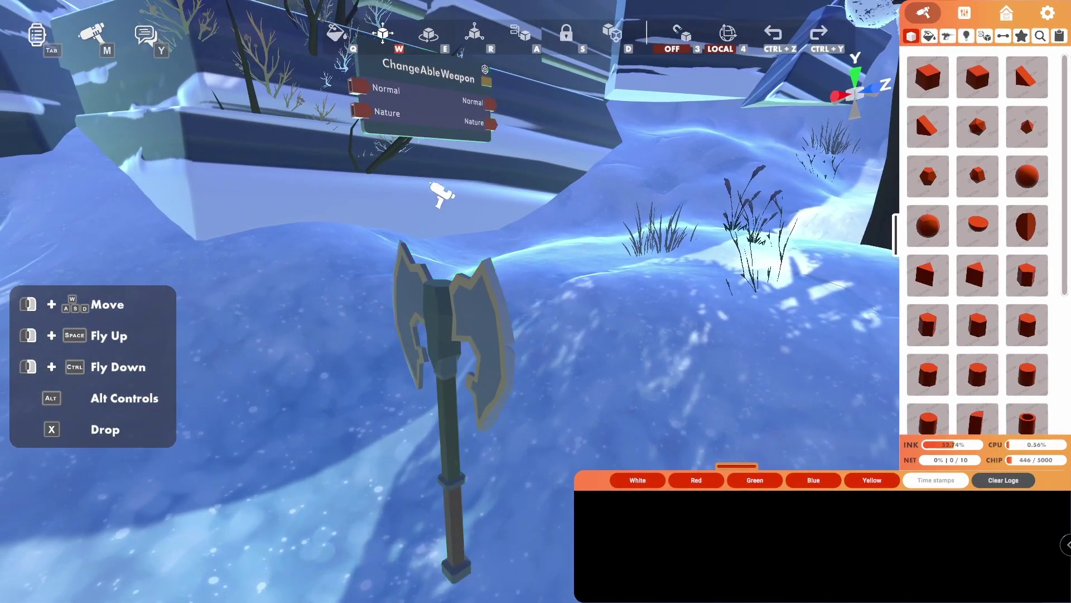
{"action": "right_click_drag", "start_coordinate": [441, 196], "coordinate": [434, 183]}
{"action": "key", "text": "a"}
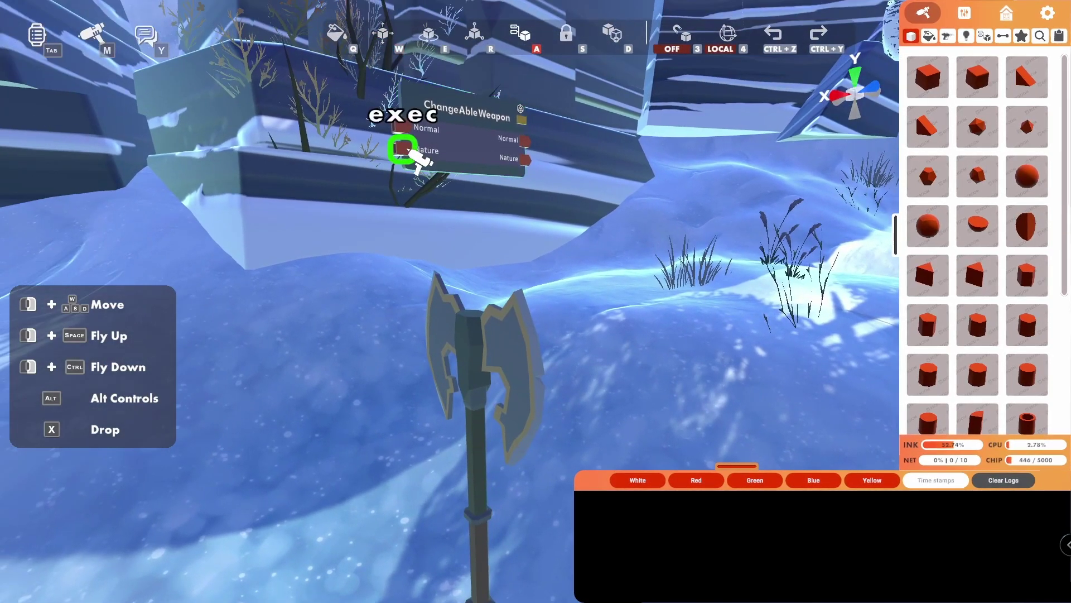
{"action": "left_click", "coordinate": [407, 161]}
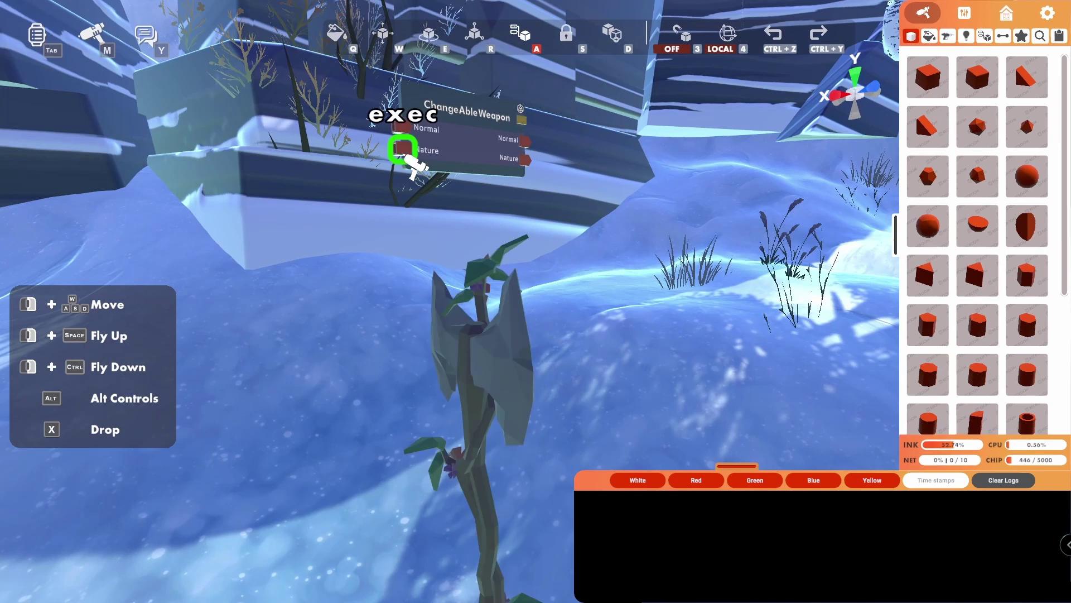
Bring the whole axe and its board into view and fire the board's Normal input.
{"action": "key", "text": "w"}
{"action": "right_click_drag", "start_coordinate": [415, 169], "coordinate": [578, 271]}
{"action": "key", "text": "a"}
{"action": "key", "text": "a"}
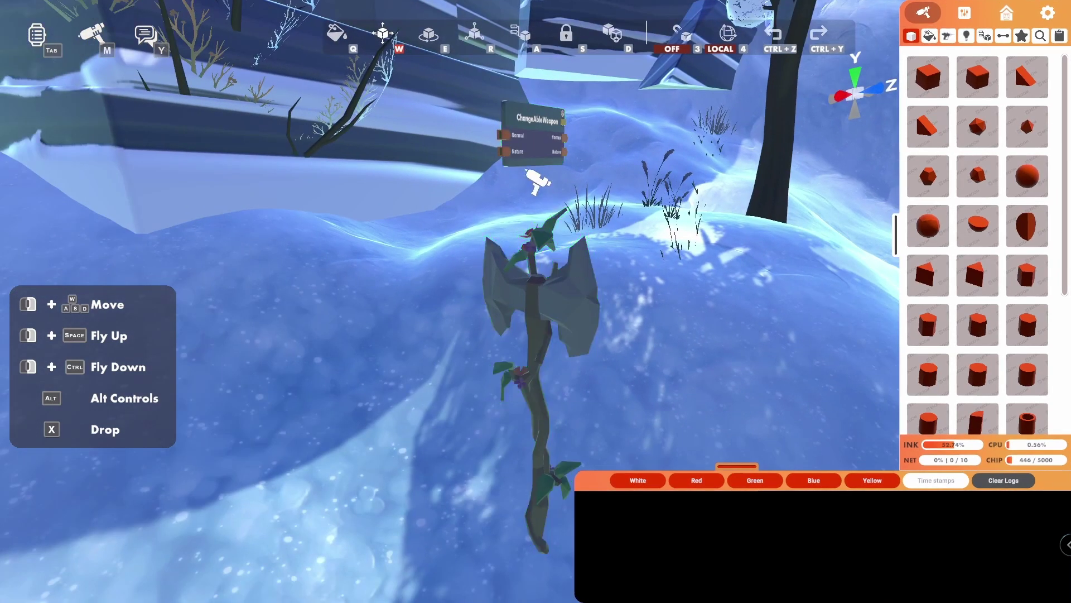
{"action": "left_click", "coordinate": [506, 136]}
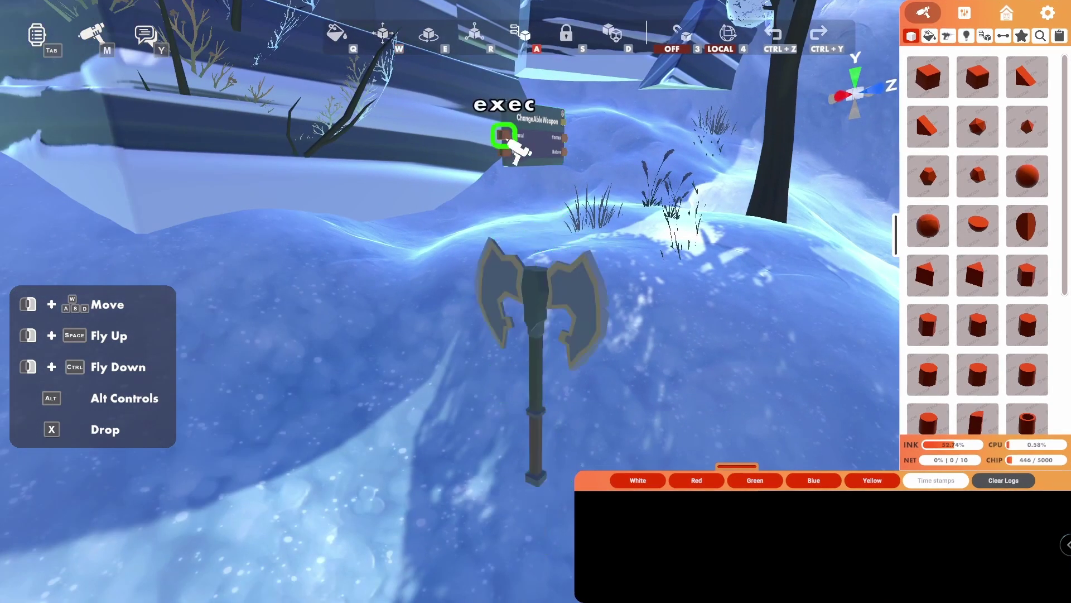
Fire the Nature and Normal inputs alternately to test the axe swap repeatedly, ending on Nature.
{"action": "left_click", "coordinate": [505, 149]}
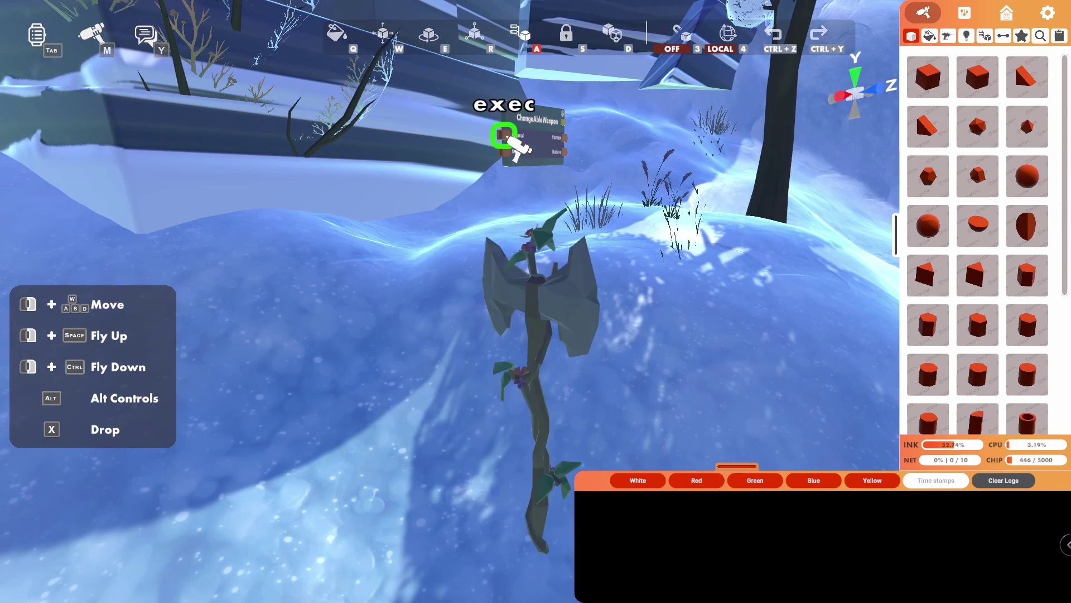
{"action": "left_click", "coordinate": [505, 148]}
{"action": "key", "text": "w"}
{"action": "left_click", "coordinate": [509, 163]}
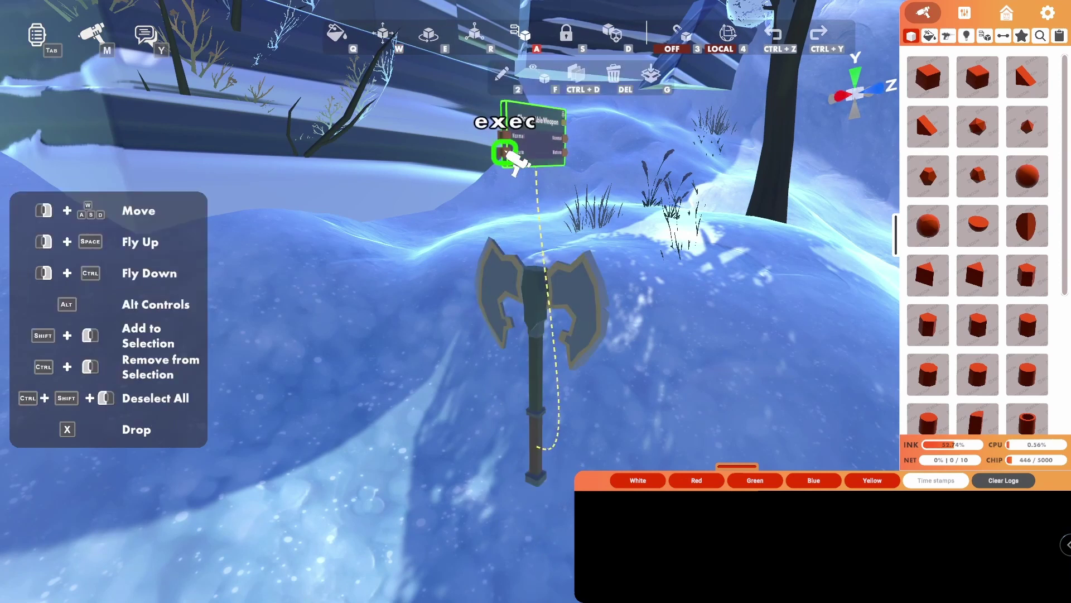
{"action": "left_click", "coordinate": [506, 152]}
{"action": "key", "text": "w"}
{"action": "right_click_drag", "start_coordinate": [564, 186], "coordinate": [542, 191]}
{"action": "key", "text": "d"}
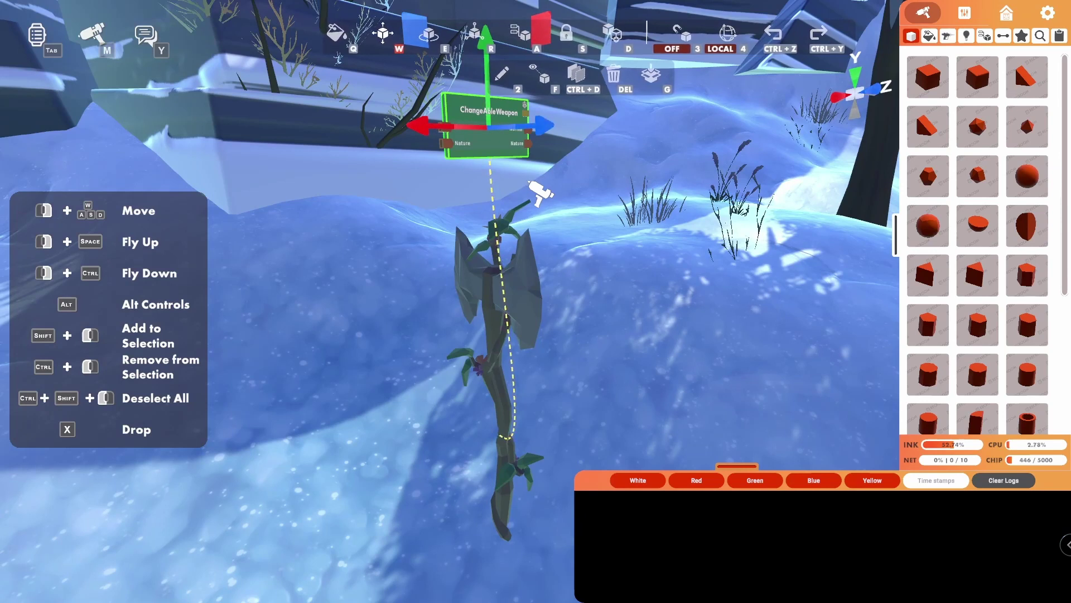
{"action": "right_click_drag", "start_coordinate": [553, 193], "coordinate": [536, 193]}
{"action": "key", "text": "d"}
{"action": "right_click_drag", "start_coordinate": [603, 200], "coordinate": [605, 187]}
{"action": "key", "text": "s"}
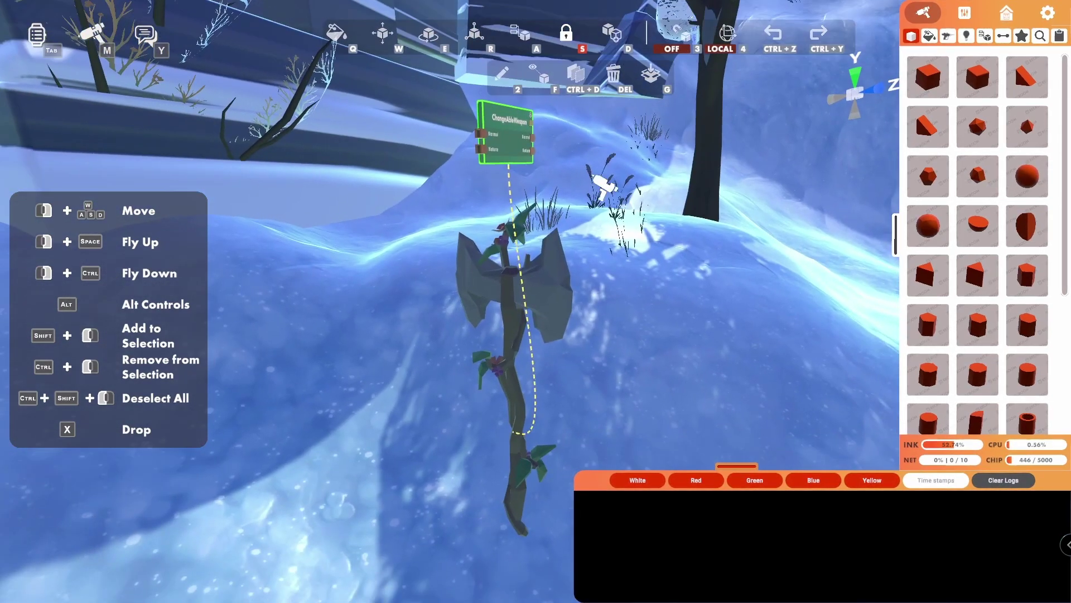